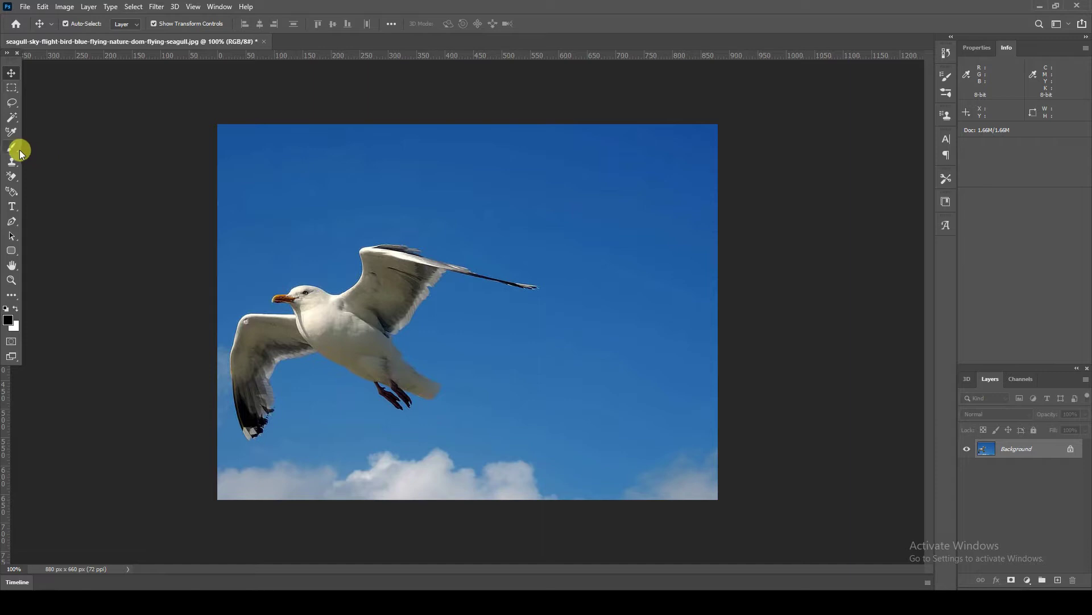
Step: Activate the Brush tool from its group of painting tools
click(16, 149)
click(63, 148)
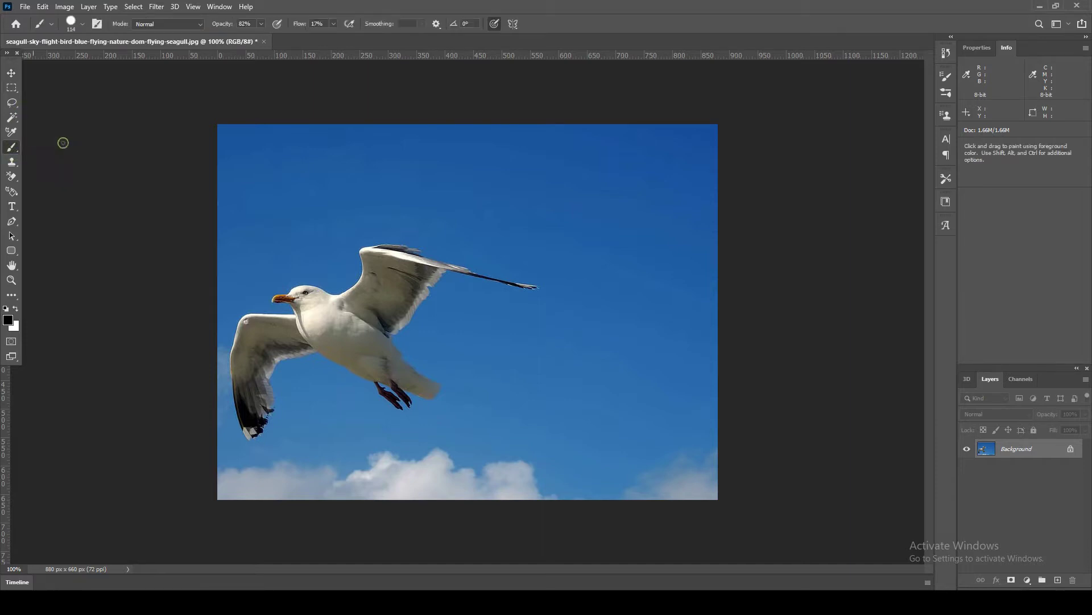
right_click(16, 150)
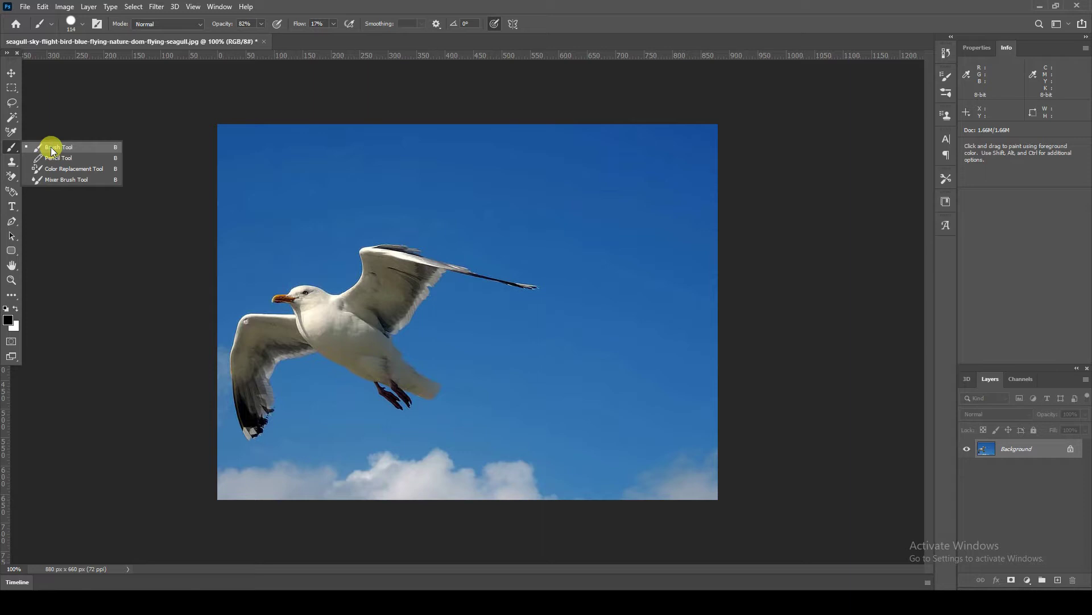
click(51, 148)
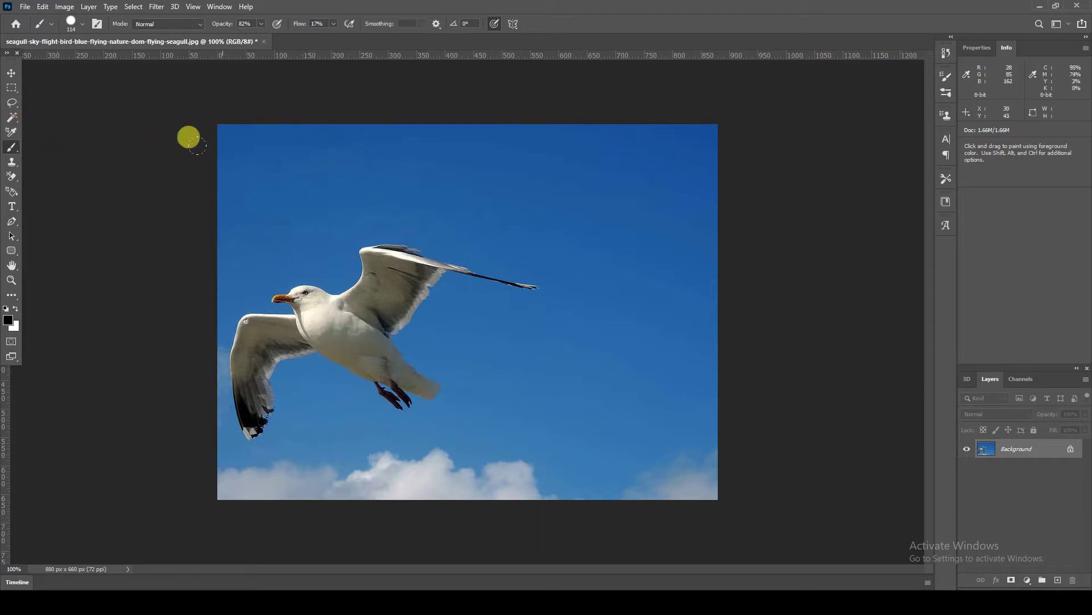
Step: Set the brush size to 50 px and dab once in the sky near the image's upper-right corner
key(bracketleft)
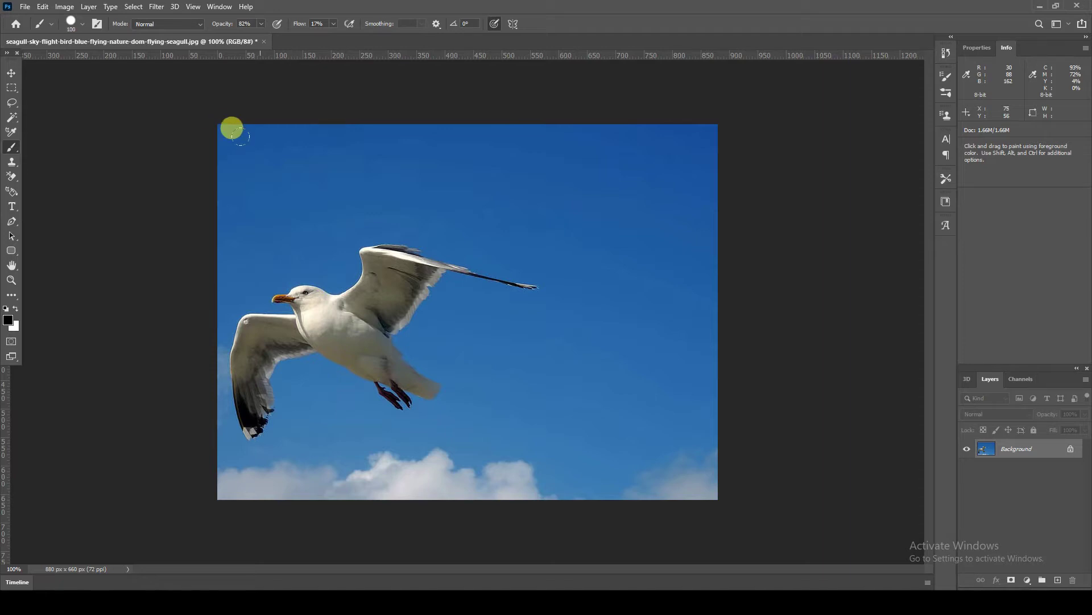
click(80, 25)
drag(110, 60, 97, 62)
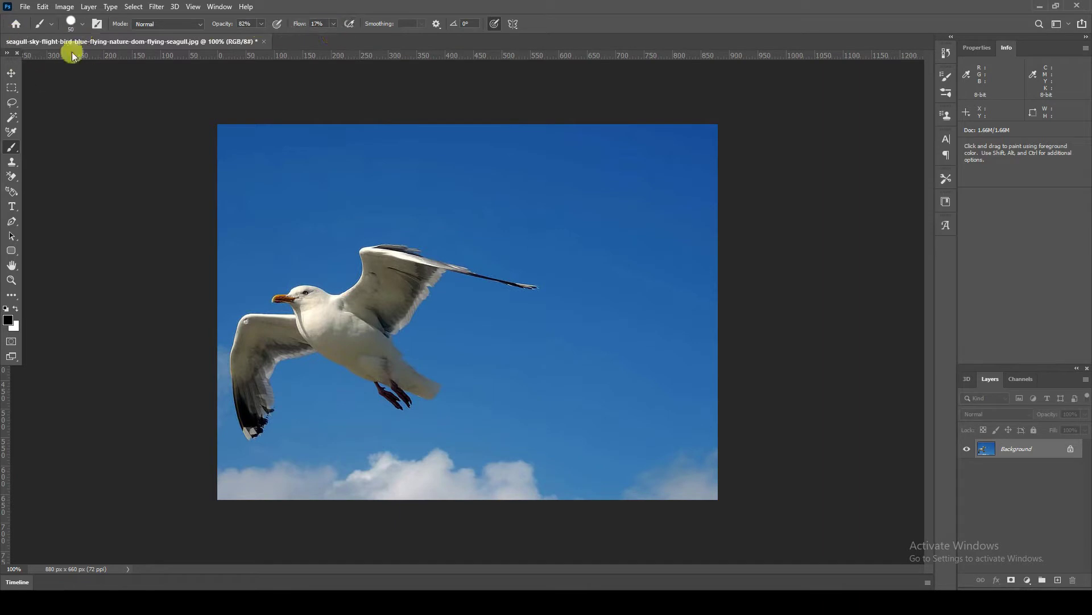
click(83, 24)
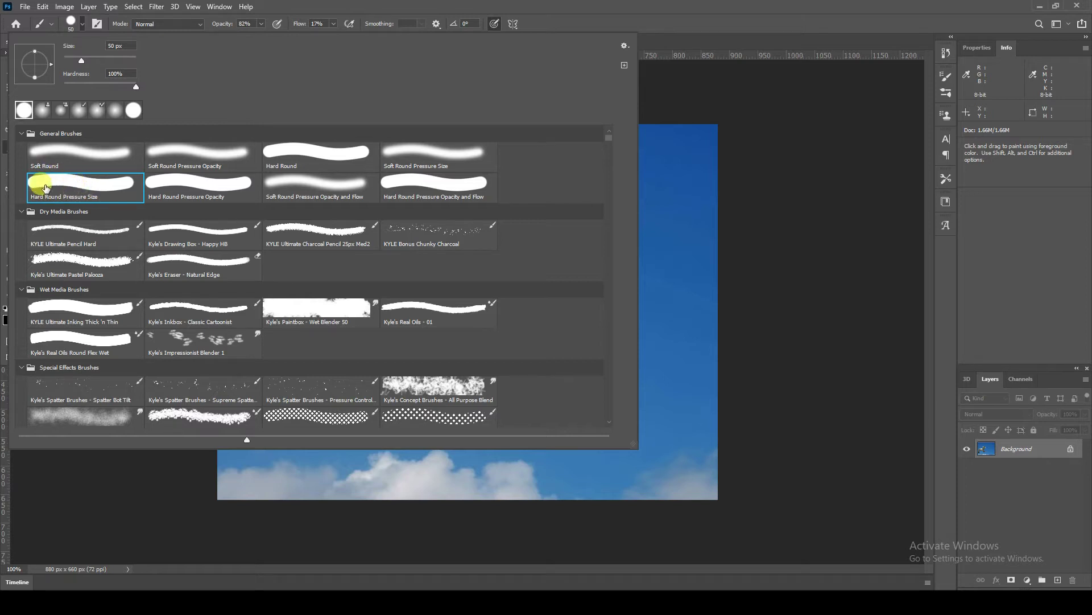
click(706, 148)
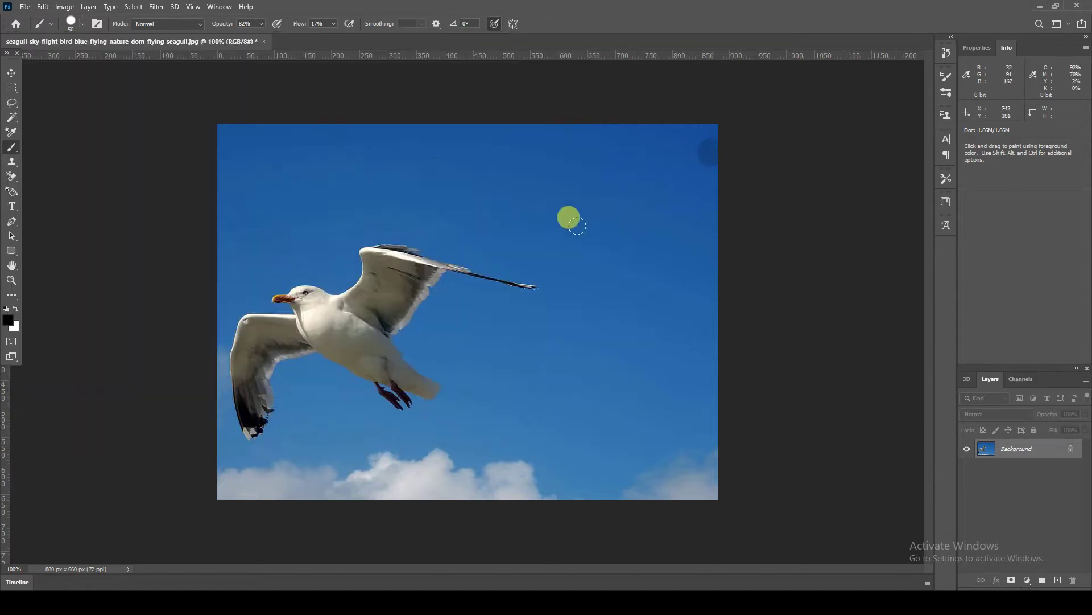
Step: Set the foreground color to pure red (ff0000)
click(10, 322)
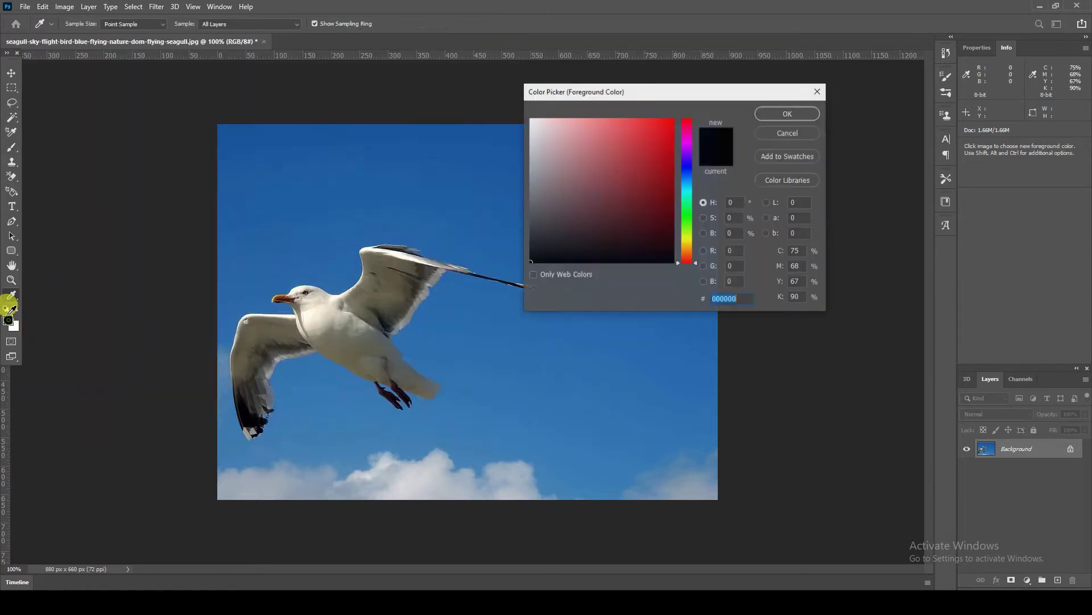
drag(598, 190, 729, 89)
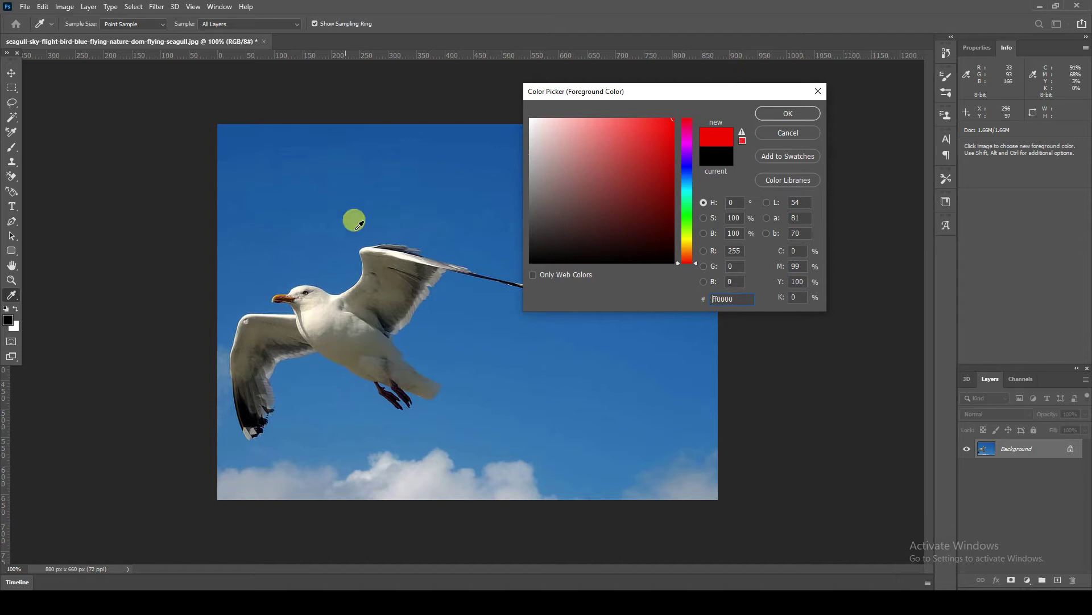
click(792, 113)
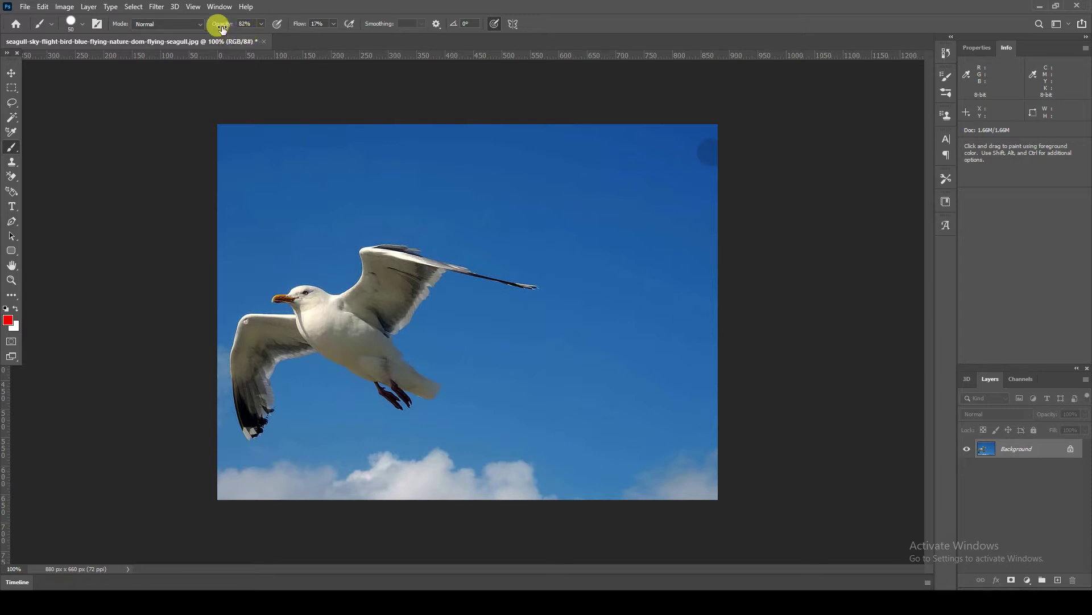
Step: Set the brush opacity and flow to 100% and paint solid red across the upper part of the sky
drag(235, 29, 273, 30)
drag(296, 27, 430, 39)
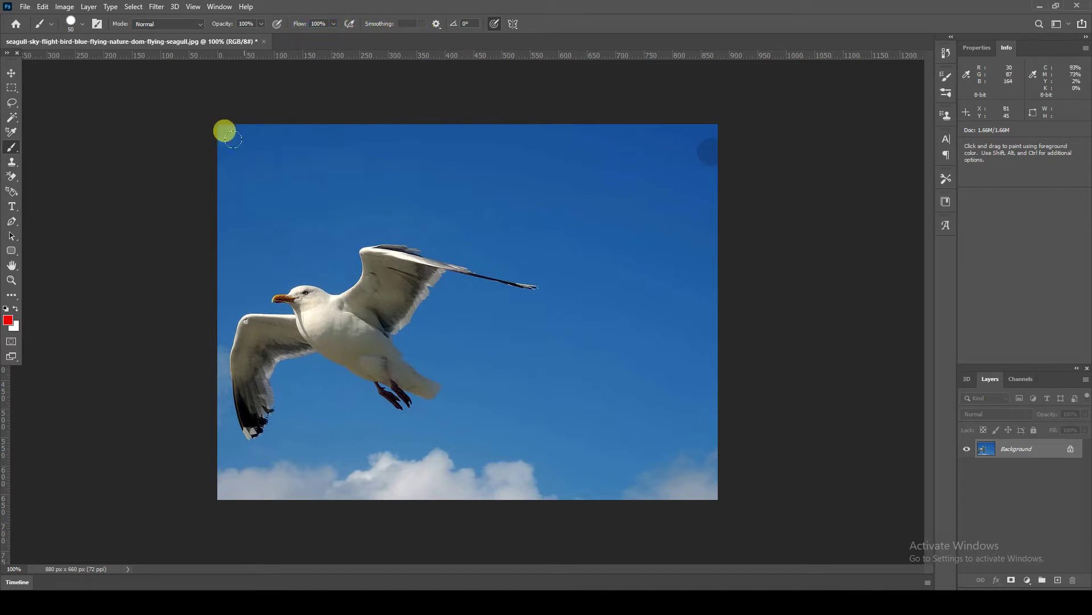
mouse_move(214, 124)
mouse_down()
mouse_move(645, 130)
mouse_move(189, 146)
mouse_move(556, 156)
mouse_move(366, 179)
mouse_move(200, 176)
mouse_move(247, 187)
mouse_move(518, 184)
mouse_up()
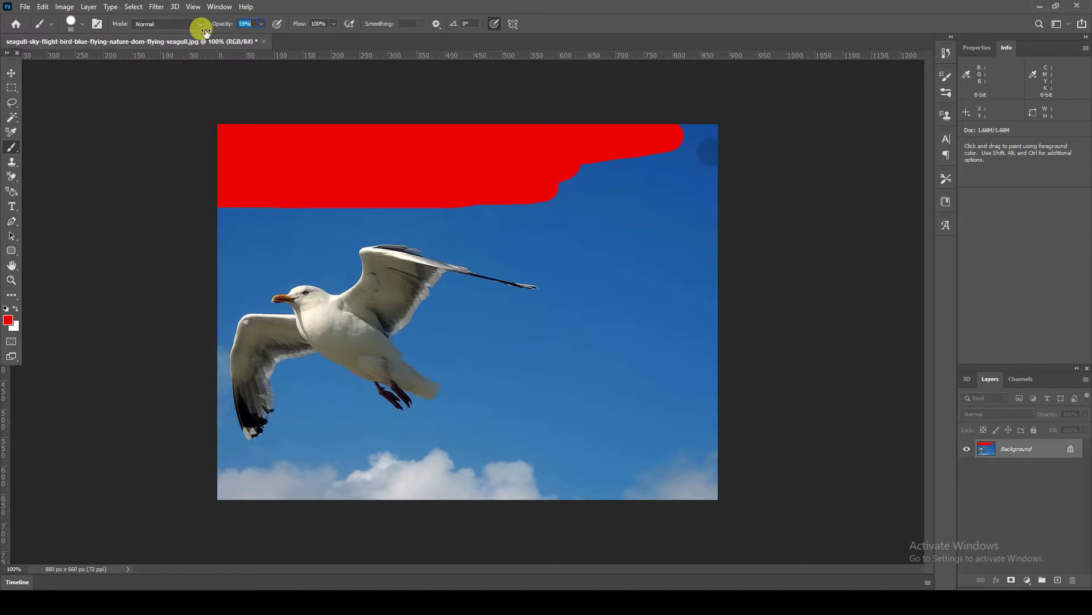
Step: Set the brush opacity to 59% and paint overlapping red strokes below the solid red area and beside the bird's wing tip
drag(220, 219, 519, 215)
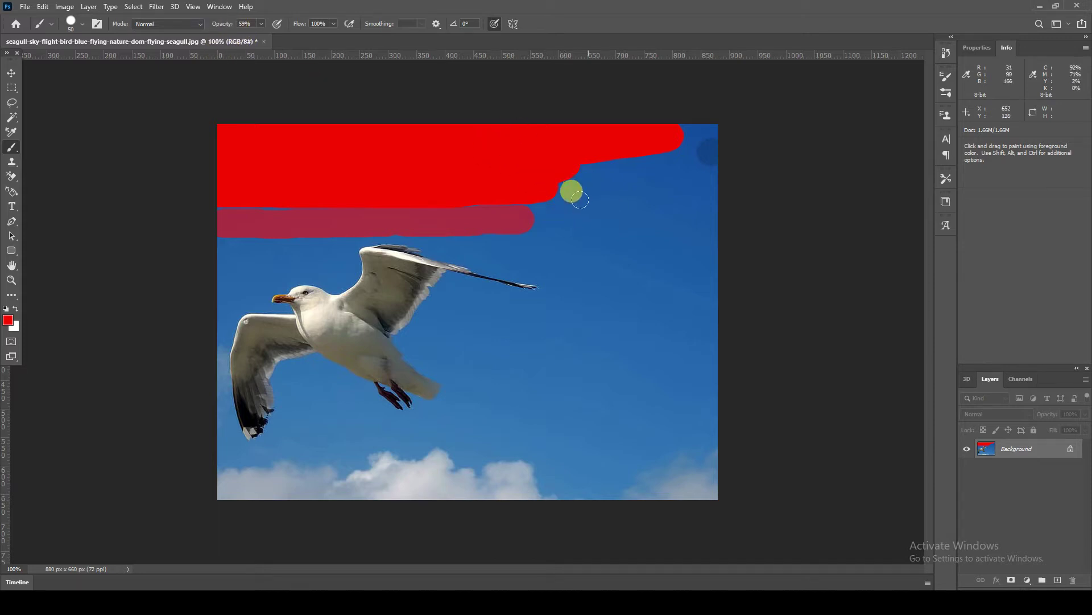
drag(542, 246, 714, 246)
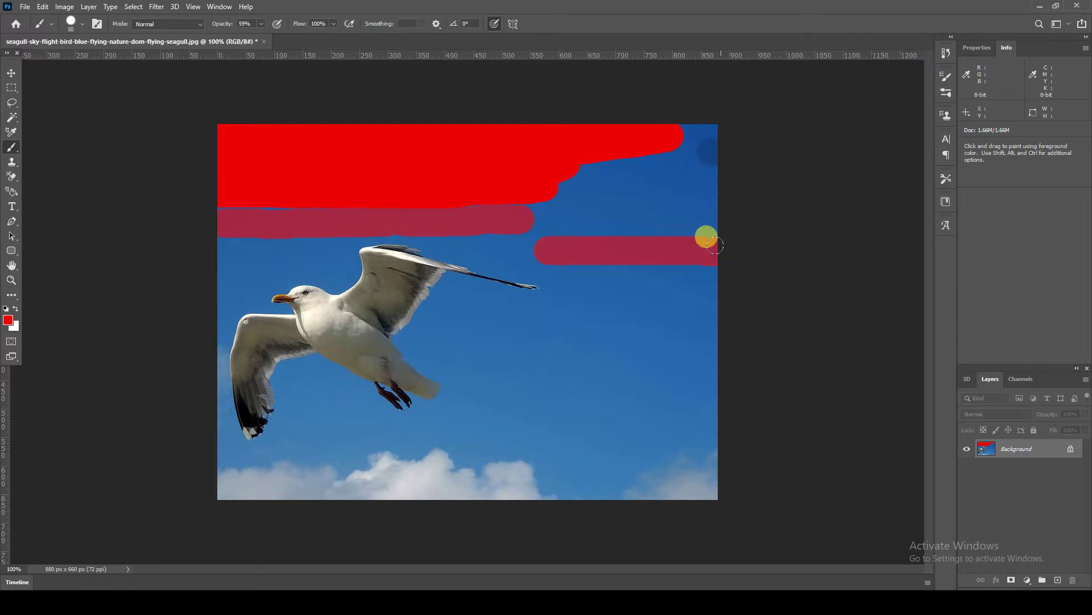
mouse_move(538, 262)
mouse_down()
mouse_move(711, 274)
mouse_move(708, 263)
mouse_move(559, 271)
mouse_move(610, 256)
mouse_move(700, 249)
mouse_up()
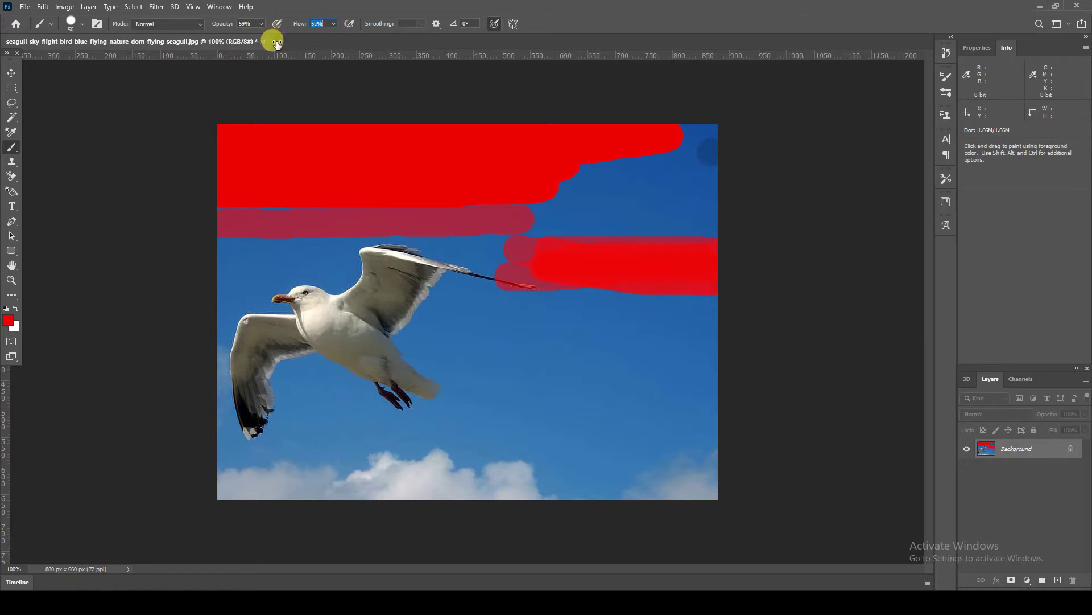
Step: Set the flow to 50% and paint red strokes across the lower-right sky and, at 34% opacity, over the bird's upper wing
mouse_move(537, 355)
mouse_down()
mouse_move(674, 351)
mouse_move(709, 361)
mouse_up()
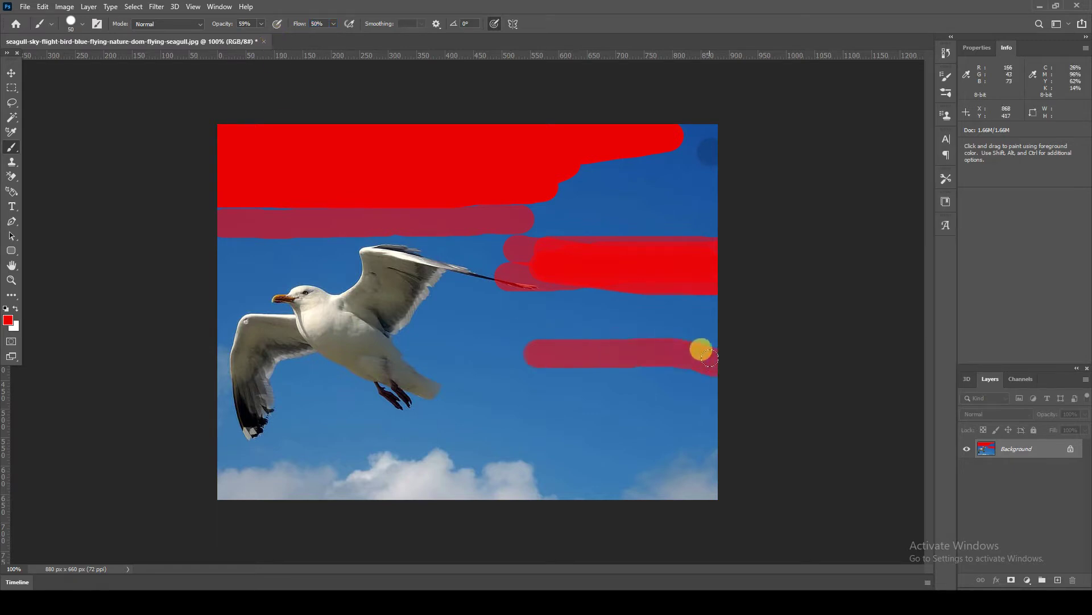
drag(216, 28, 329, 24)
drag(463, 406, 714, 401)
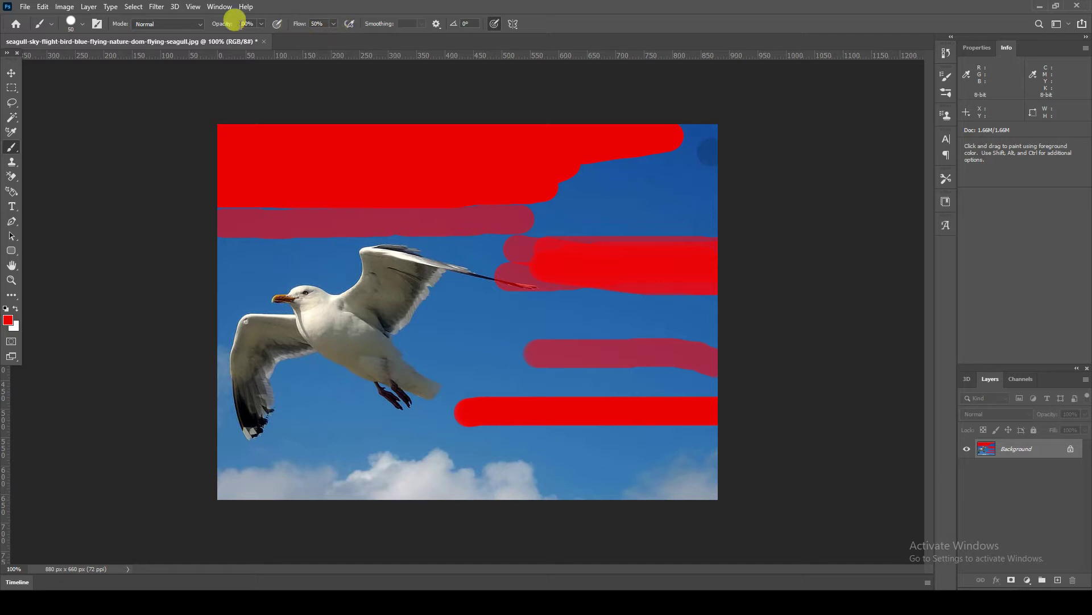
drag(215, 21, 203, 39)
mouse_move(501, 251)
mouse_down()
mouse_move(298, 297)
mouse_move(276, 244)
mouse_move(245, 239)
mouse_move(420, 245)
mouse_up()
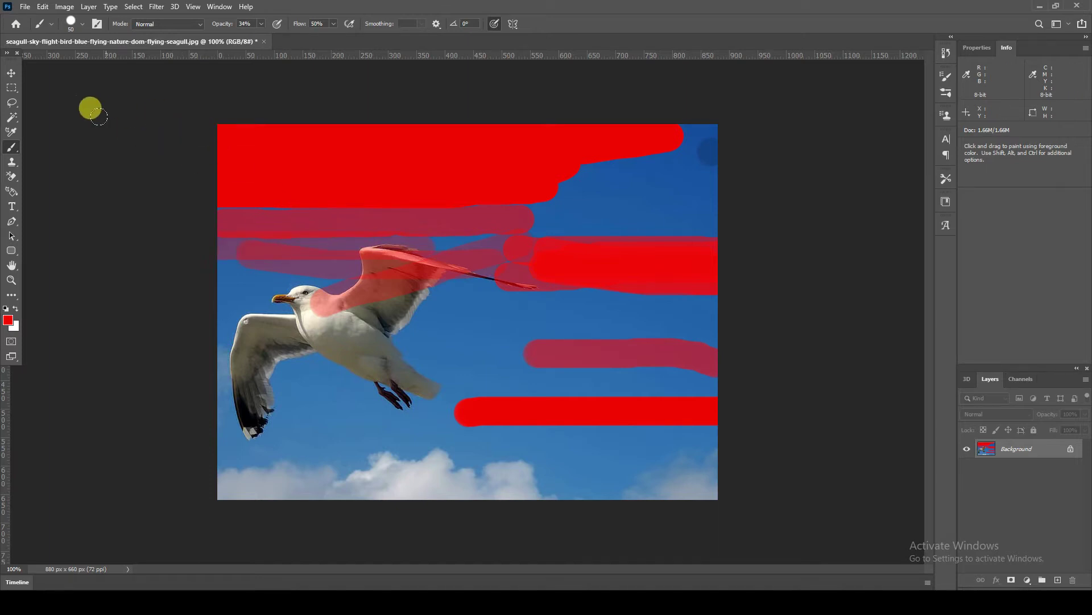
Step: Choose the Soft Round brush and paint a faint red stroke across the upper-right sky
click(84, 24)
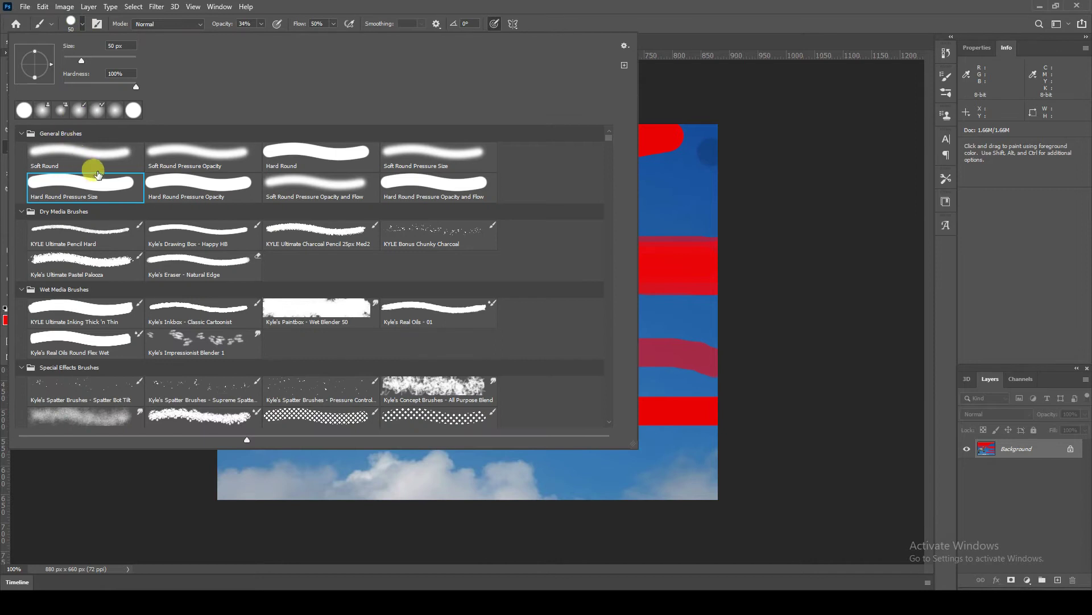
click(85, 157)
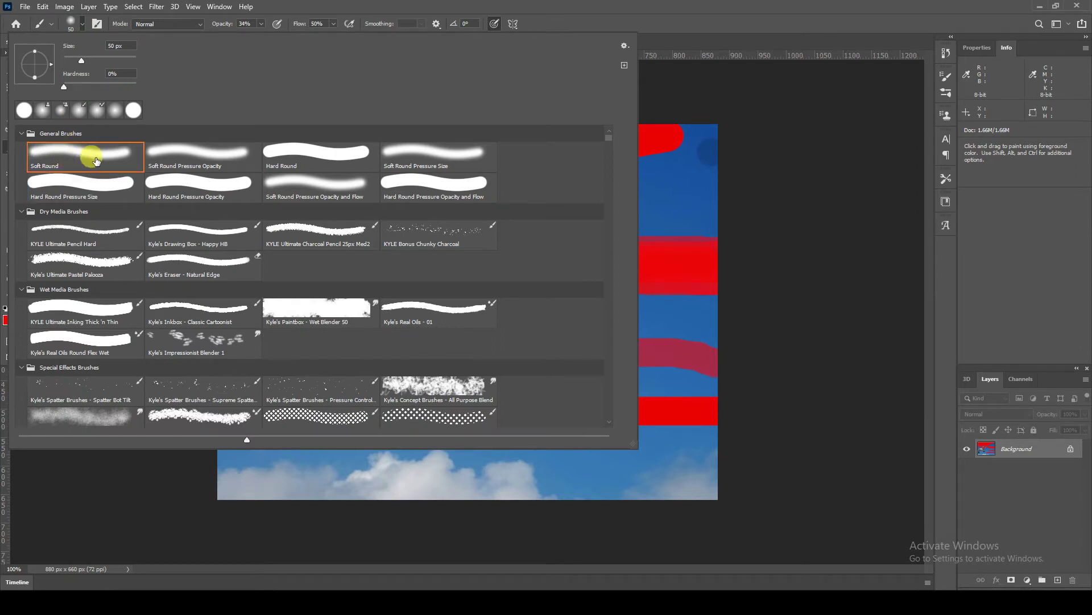
click(671, 203)
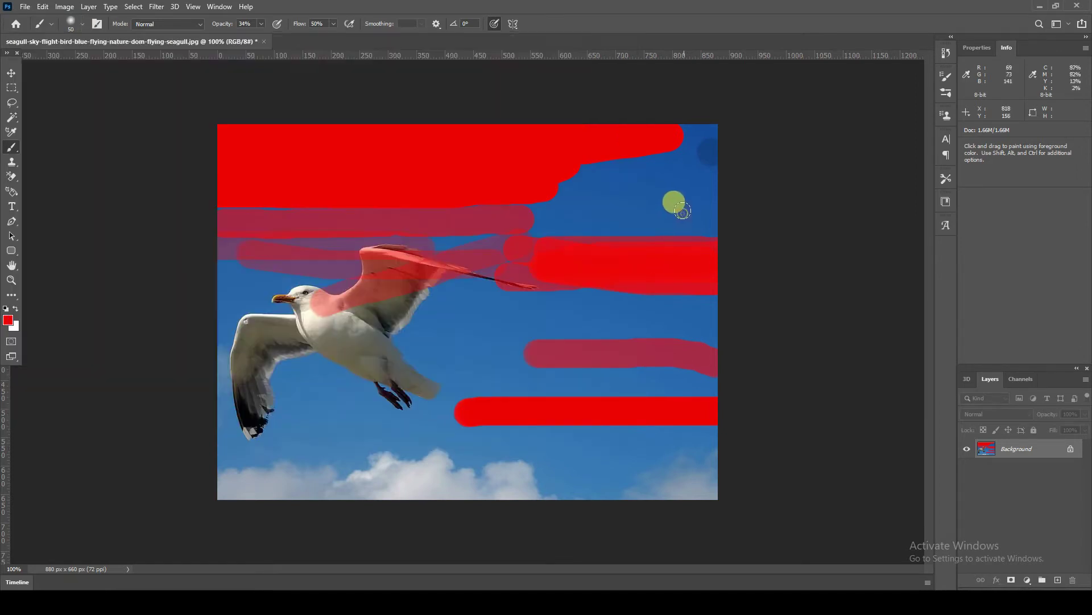
drag(698, 204, 561, 218)
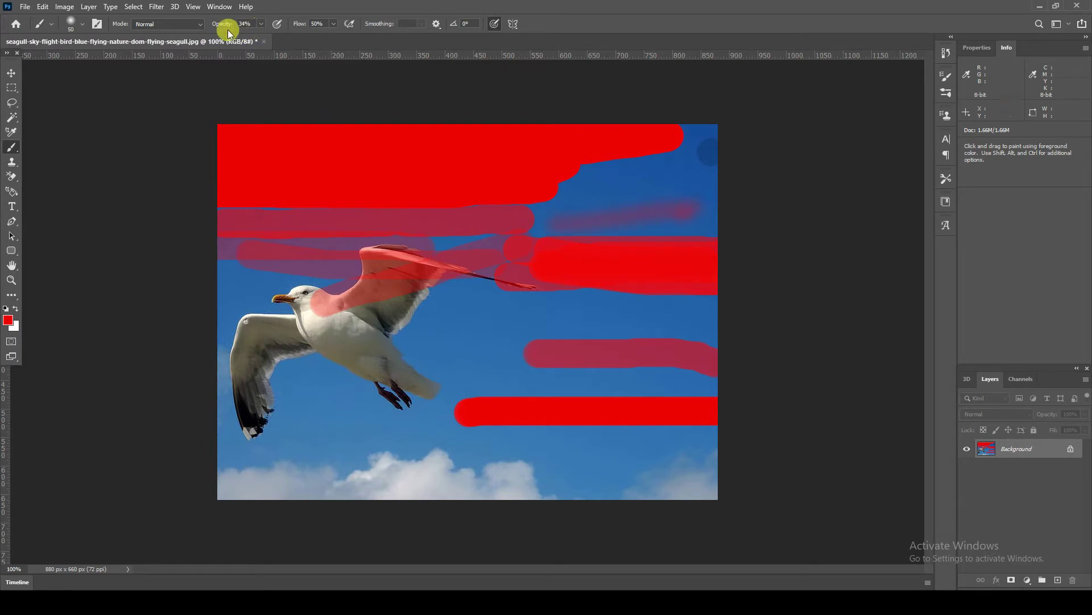
Step: Raise the soft brush's opacity and flow to 100% and paint red strokes along the clouds at the image's lower edge
drag(222, 28, 369, 108)
drag(298, 30, 651, 59)
mouse_move(273, 444)
mouse_down()
mouse_move(476, 455)
mouse_move(313, 459)
mouse_move(719, 451)
mouse_up()
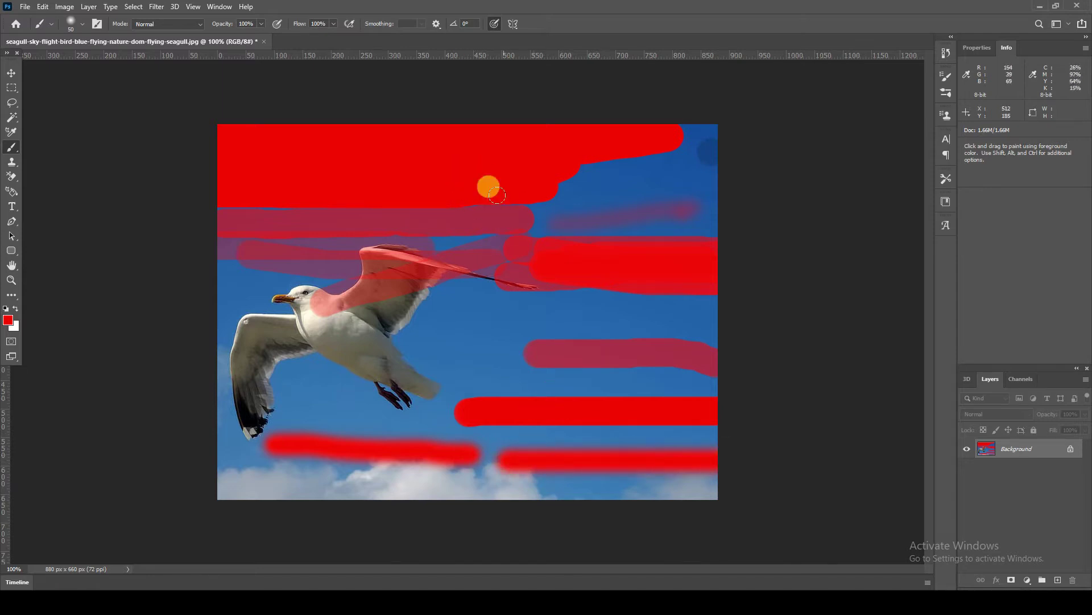
Step: Paint repeated soft red strokes over the bird's body and wings
drag(470, 404, 253, 418)
drag(233, 359, 502, 345)
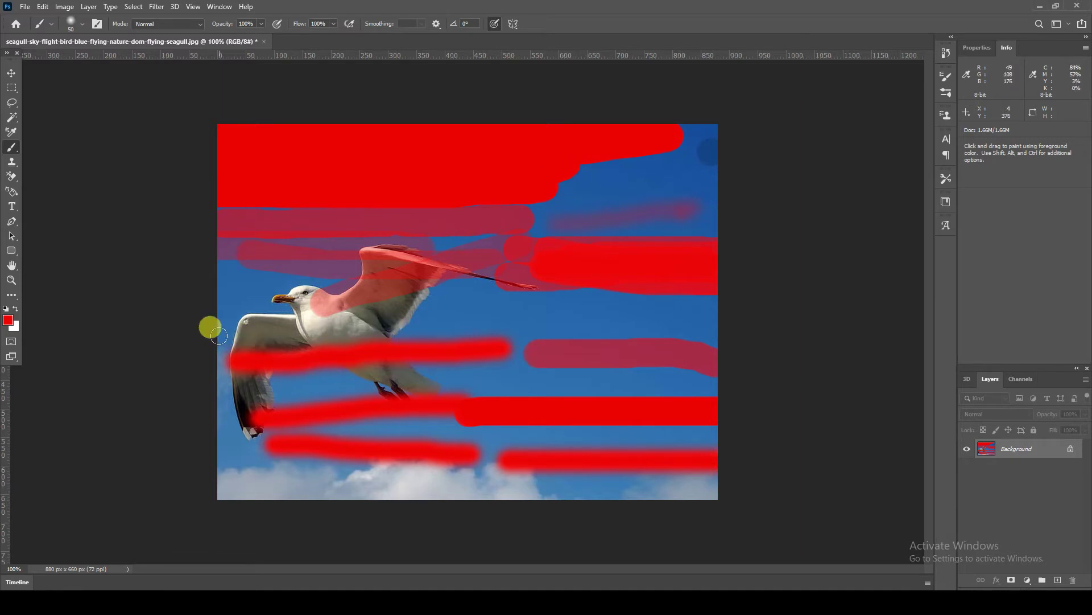
drag(219, 335, 554, 344)
mouse_move(210, 326)
mouse_down()
mouse_move(260, 318)
mouse_move(542, 326)
mouse_up()
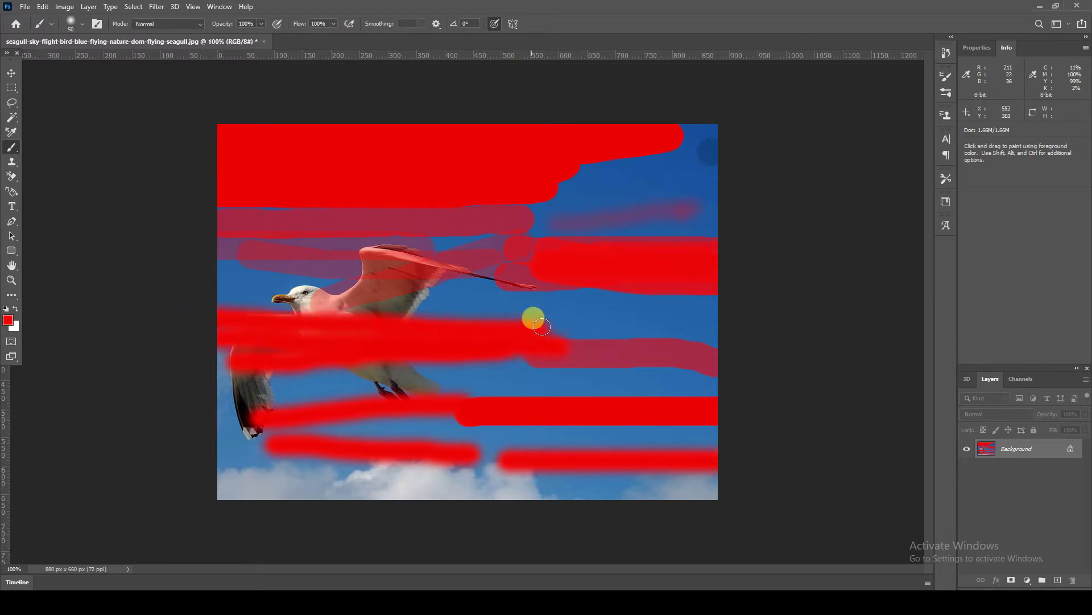
drag(215, 271, 496, 303)
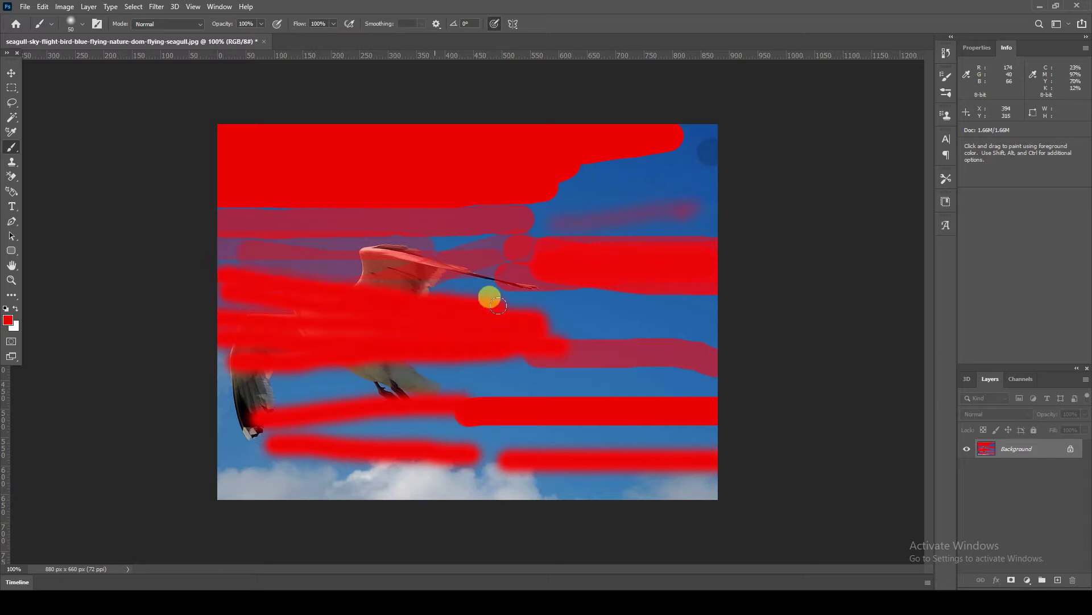
drag(181, 233, 405, 254)
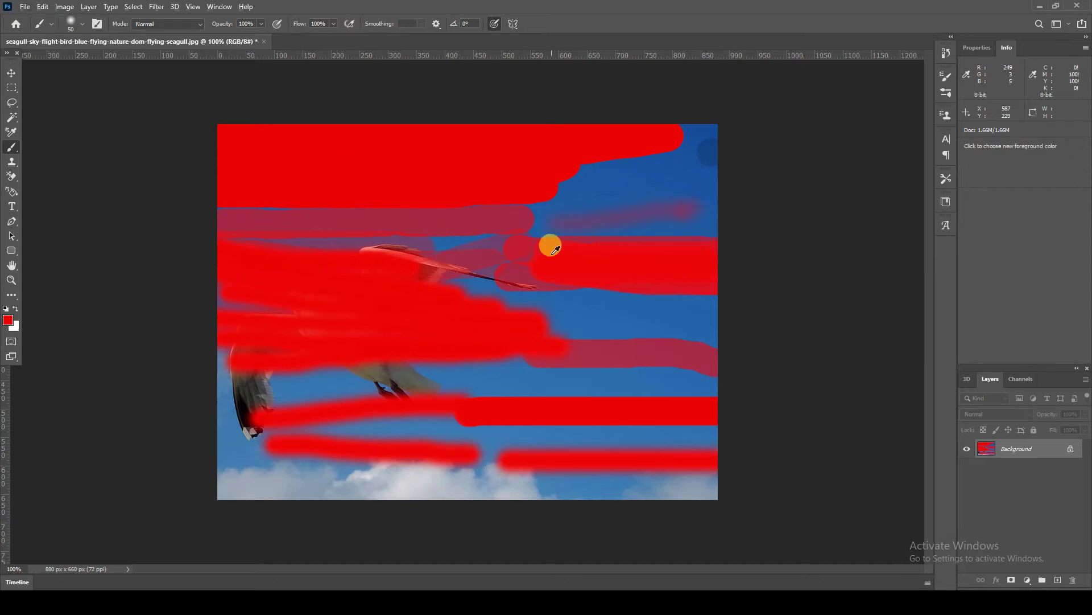
Step: Undo the brush strokes back to the first solid red stroke along the image's upper edge
key(ctrl+z)
key(ctrl+z)
key(ctrl+z)
key(ctrl+z)
key(ctrl+z)
key(ctrl+z)
key(ctrl+z)
key(ctrl+z)
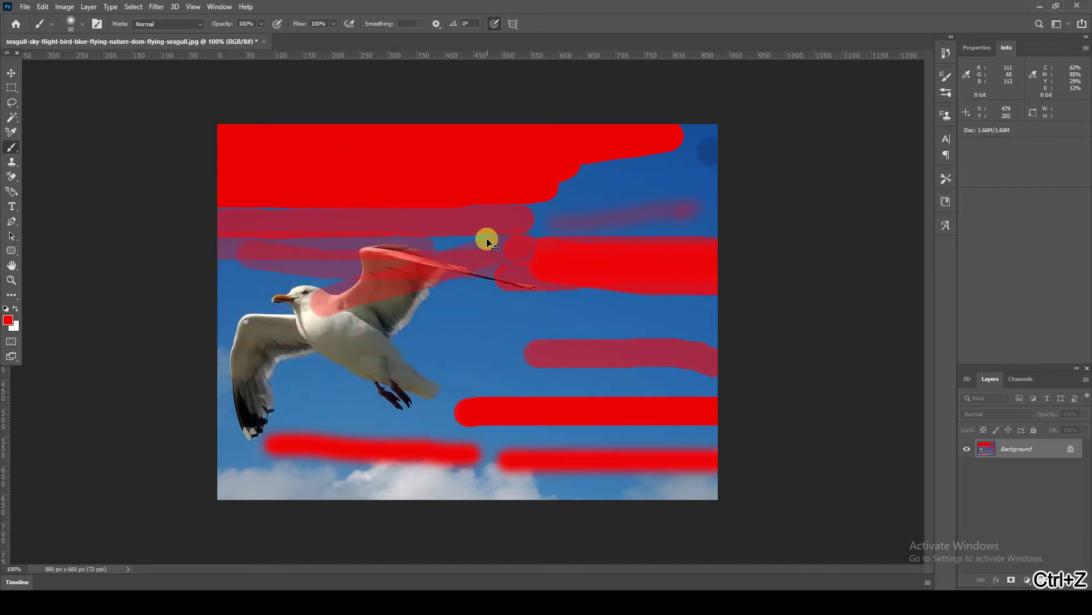
key(ctrl+z)
key(ctrl+z)
key(ctrl+z)
key(ctrl+z)
key(ctrl+z)
key(ctrl+z)
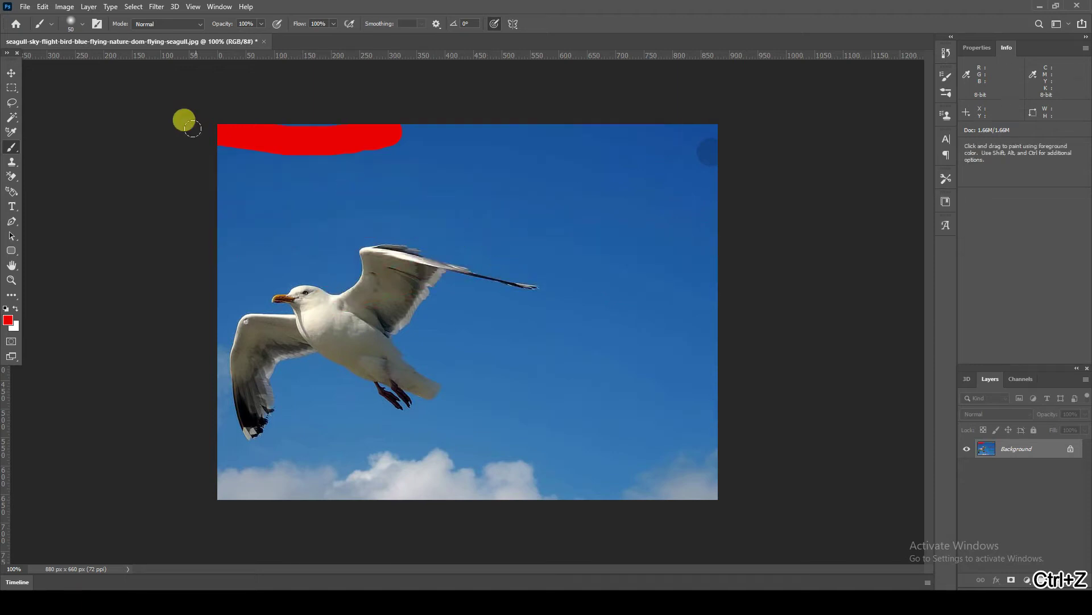
Step: Choose the Kyle's Ultimate Pastel Palooza brush and dab a small mark in the sky near the image's right edge
click(72, 22)
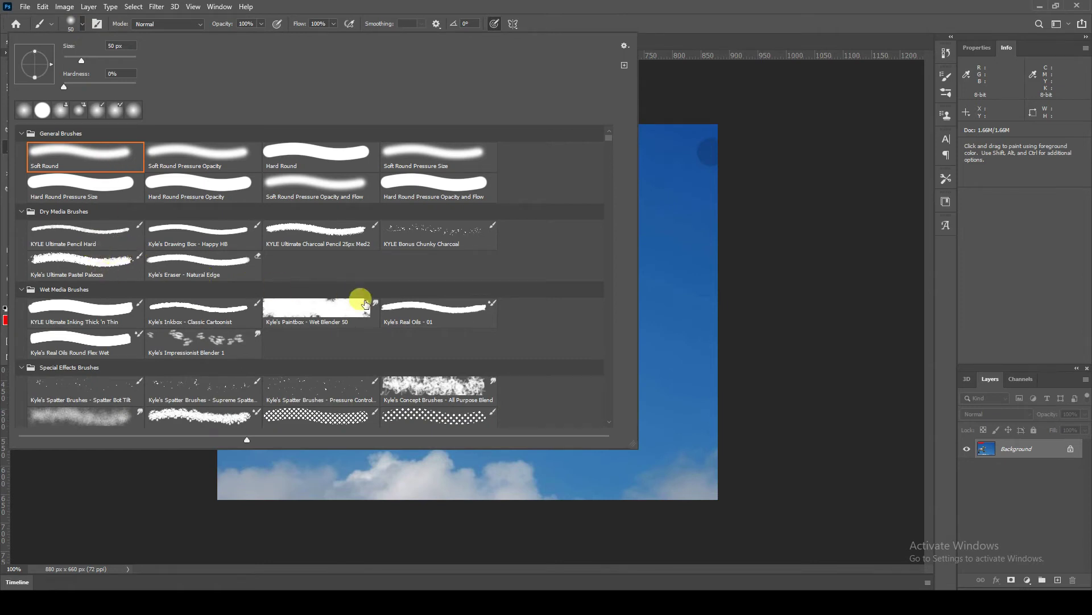
scroll(234, 286, down, 1)
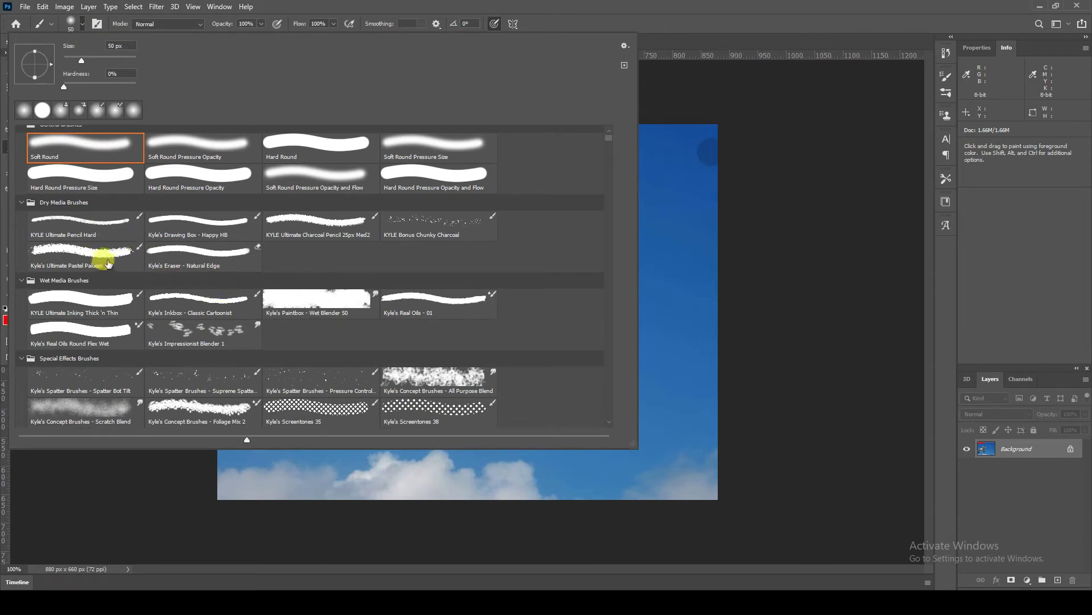
click(106, 254)
click(685, 305)
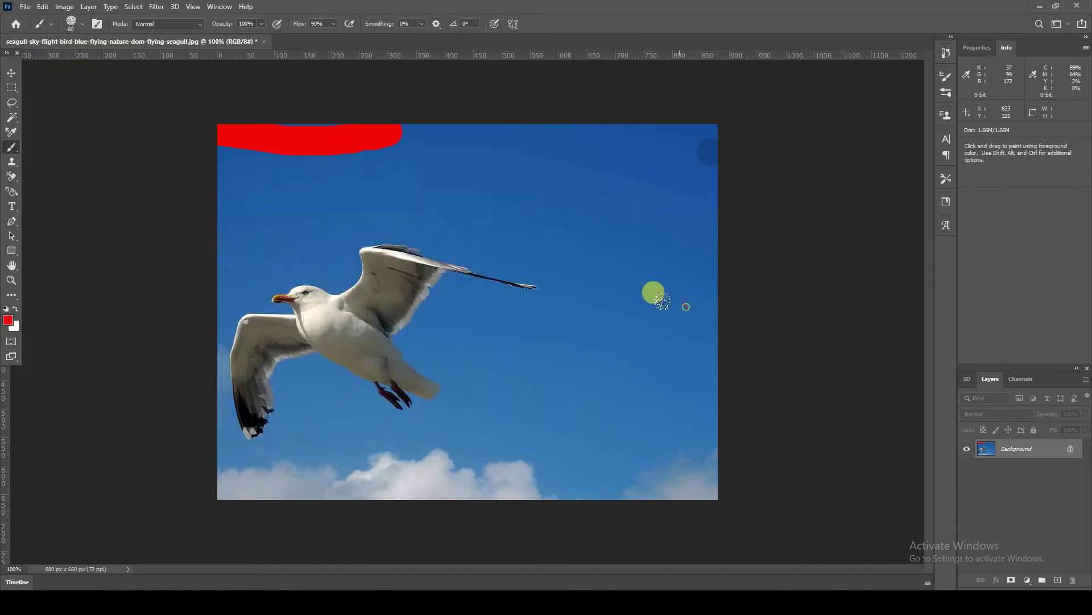
Step: Dab separate red pastel marks over the sky and the bird's body
click(565, 228)
click(553, 313)
click(400, 198)
click(389, 340)
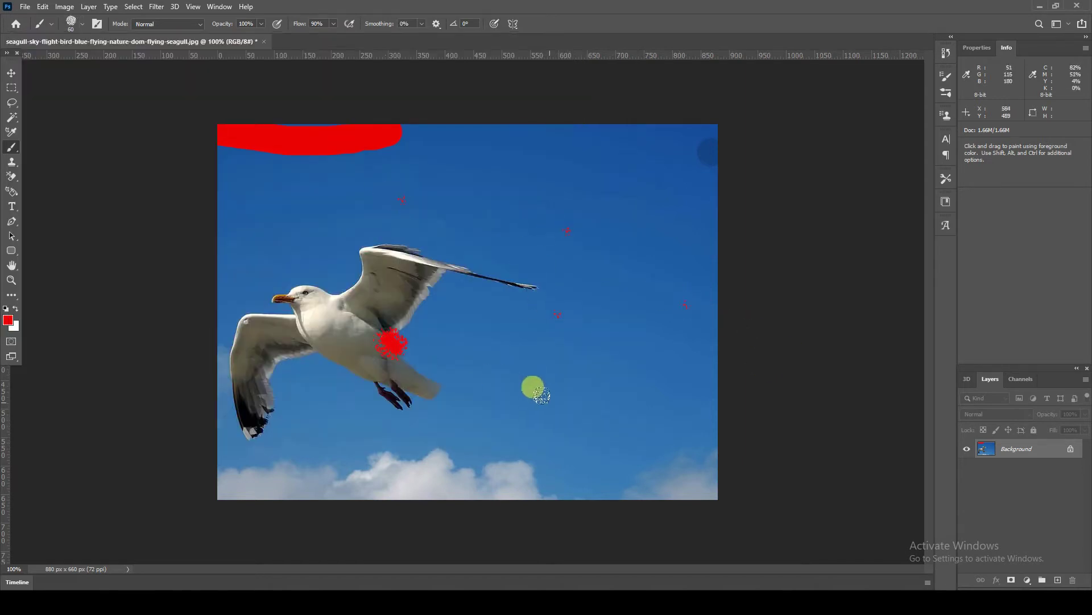
click(549, 397)
Step: Paint textured red pastel strokes: a large loop in the right-hand sky, a diagonal across the bird, and smaller marks around it
drag(471, 263, 409, 329)
drag(478, 364, 638, 296)
drag(297, 200, 393, 408)
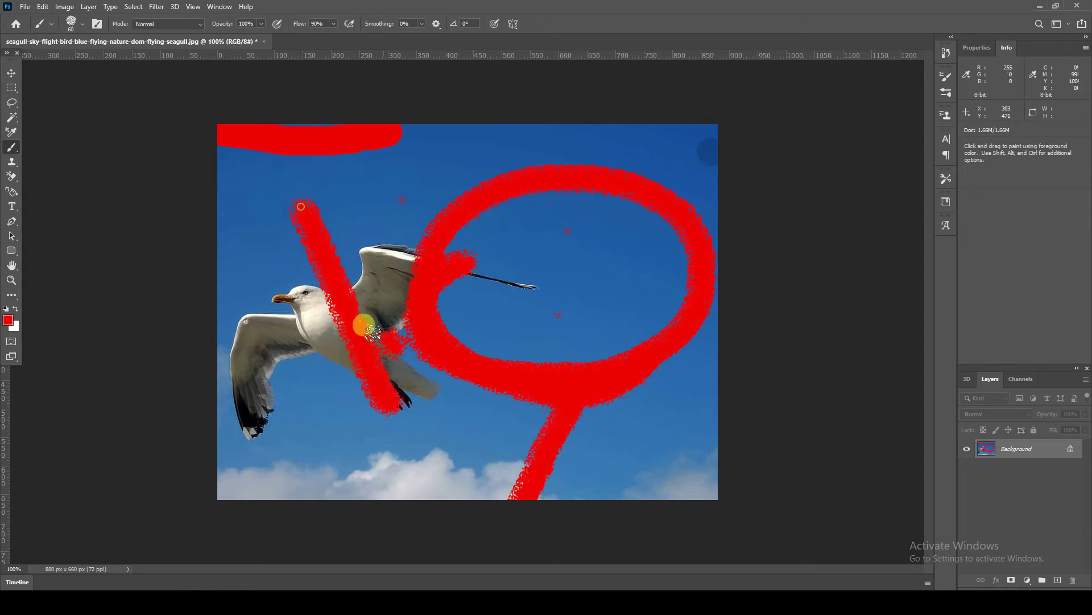
drag(275, 401, 319, 446)
click(426, 453)
drag(269, 238, 295, 310)
Step: Choose a ragged 500 px sampled brush and paint red marks in the sky around the large loop
click(89, 24)
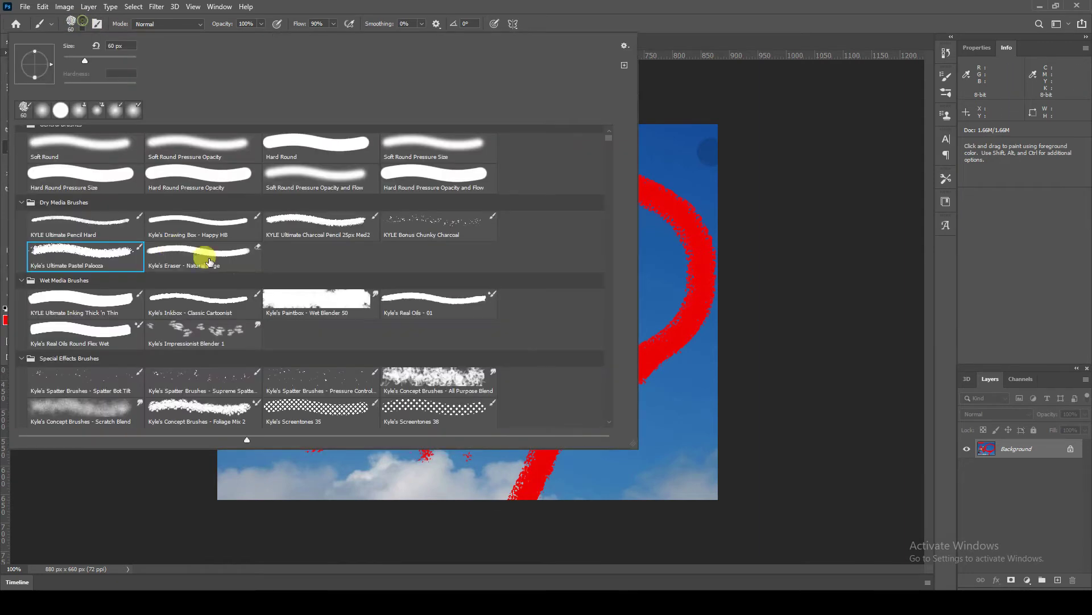
scroll(292, 373, down, 3)
scroll(282, 378, down, 3)
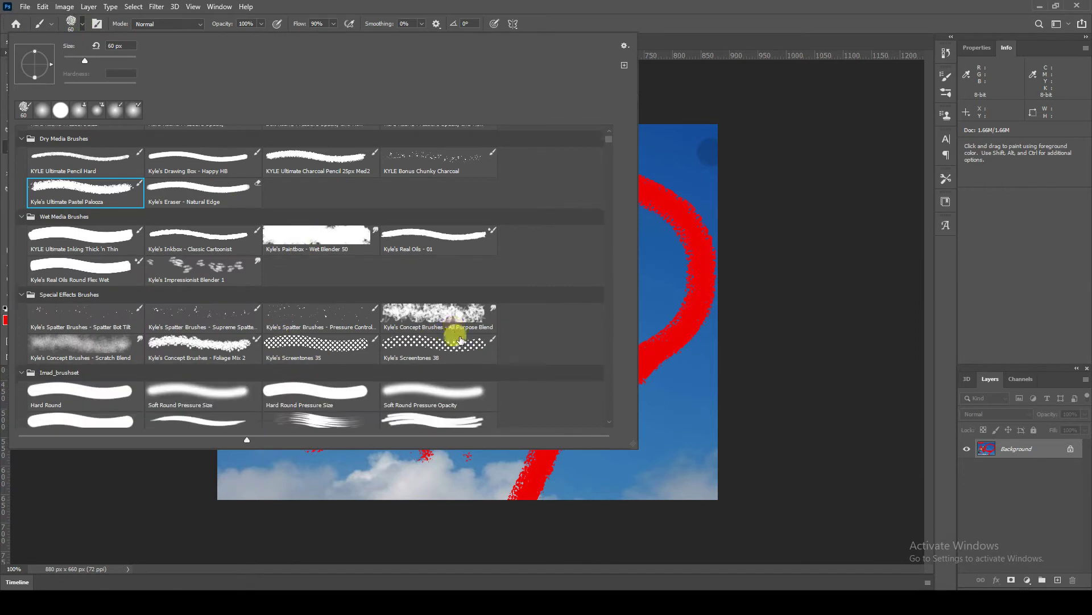
drag(608, 139, 599, 262)
click(301, 239)
click(554, 305)
drag(384, 152, 383, 190)
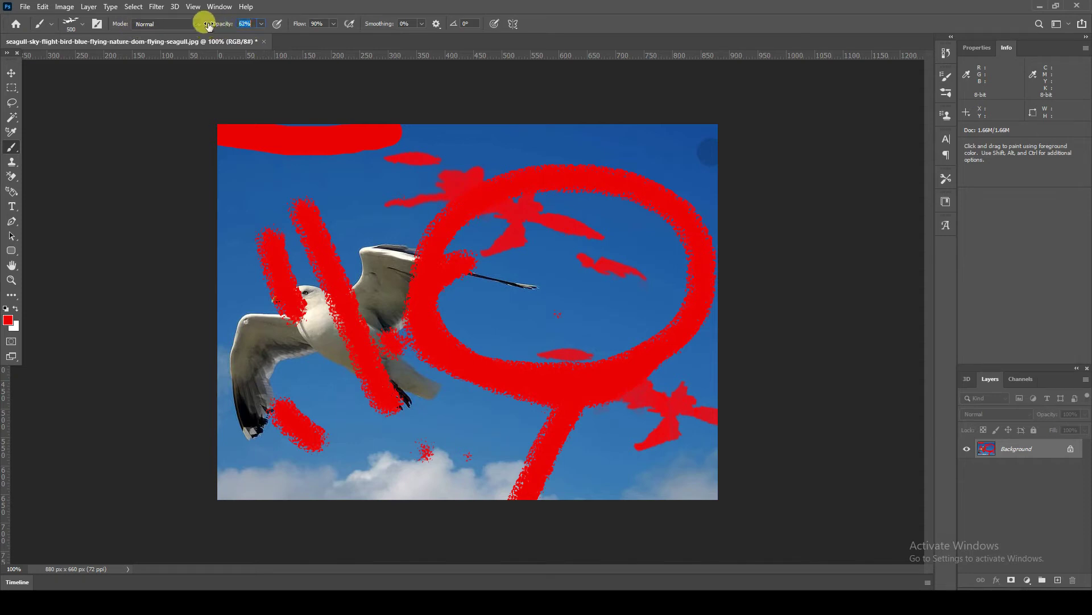
Step: Lower the brush opacity to 37%, then its flow to 55%, painting faint red marks in the sky with each setting
drag(197, 28, 189, 28)
click(255, 142)
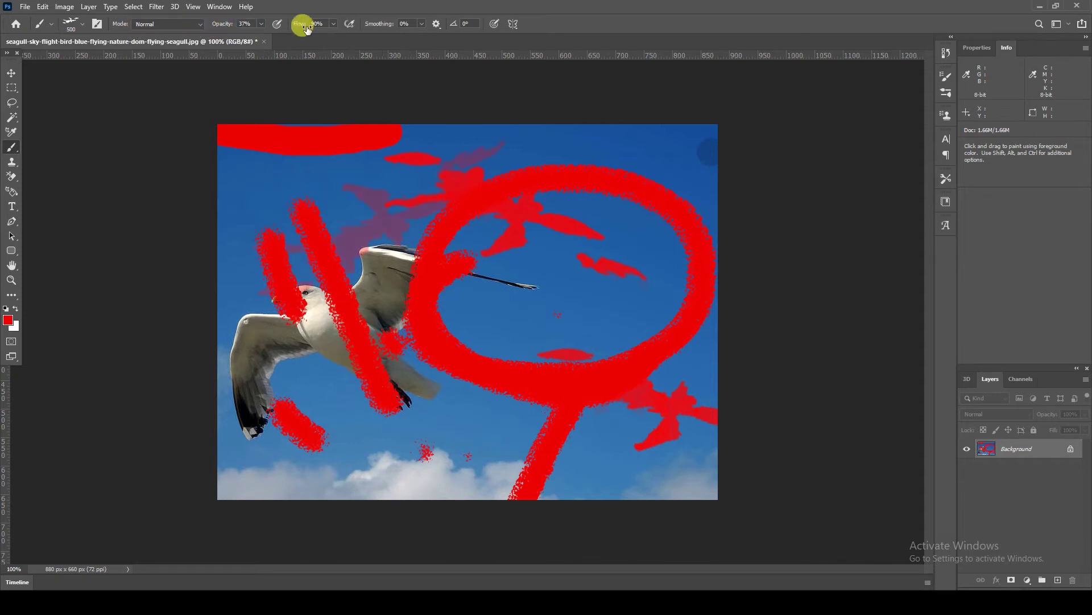
drag(278, 28, 277, 28)
click(261, 202)
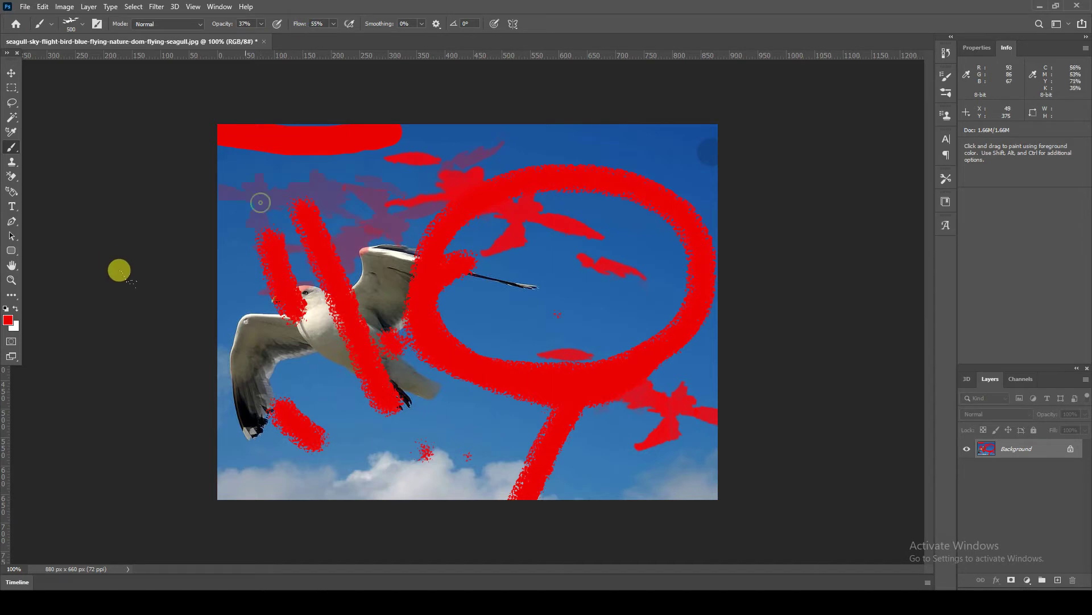
click(593, 267)
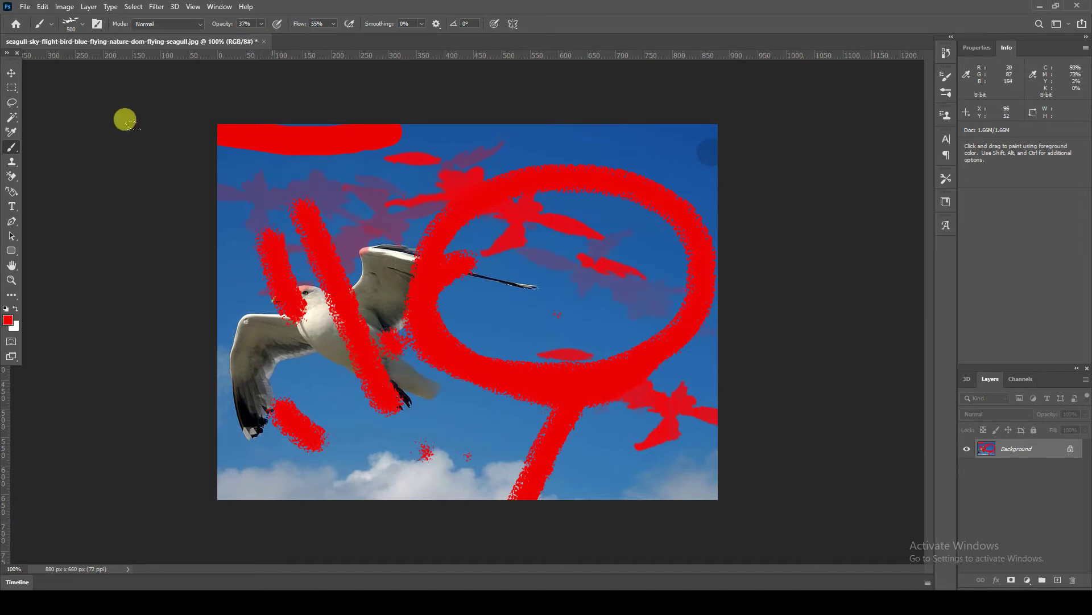
Step: Undo the marks made with the ragged 500 px brush
key(ctrl+z)
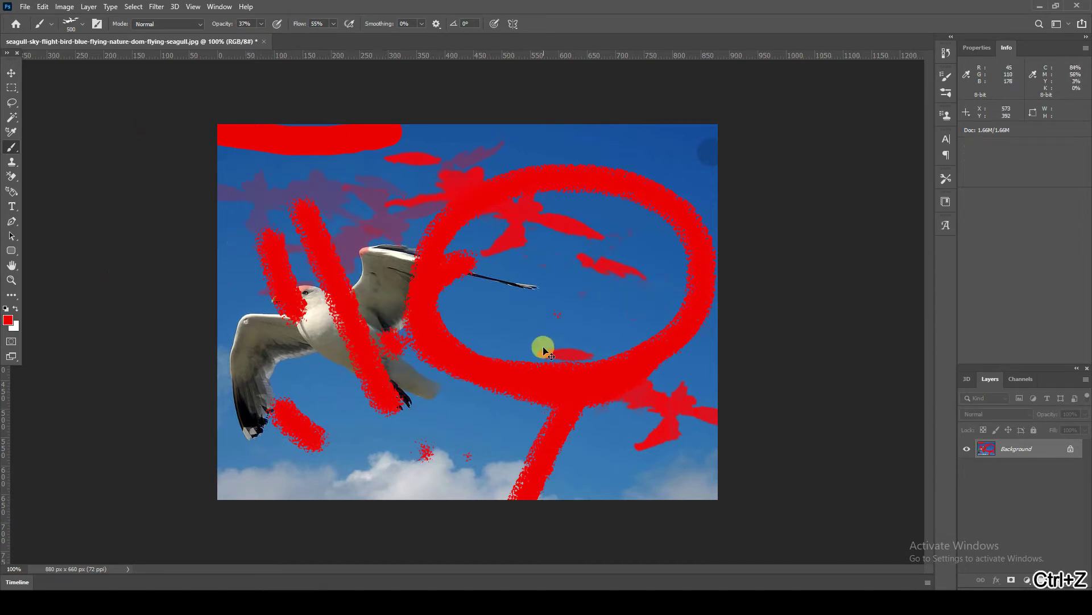
key(ctrl+z)
Step: Browse the brush presets, select the Imad_brushset file for import, and cancel the import
click(81, 25)
scroll(482, 268, down, 1)
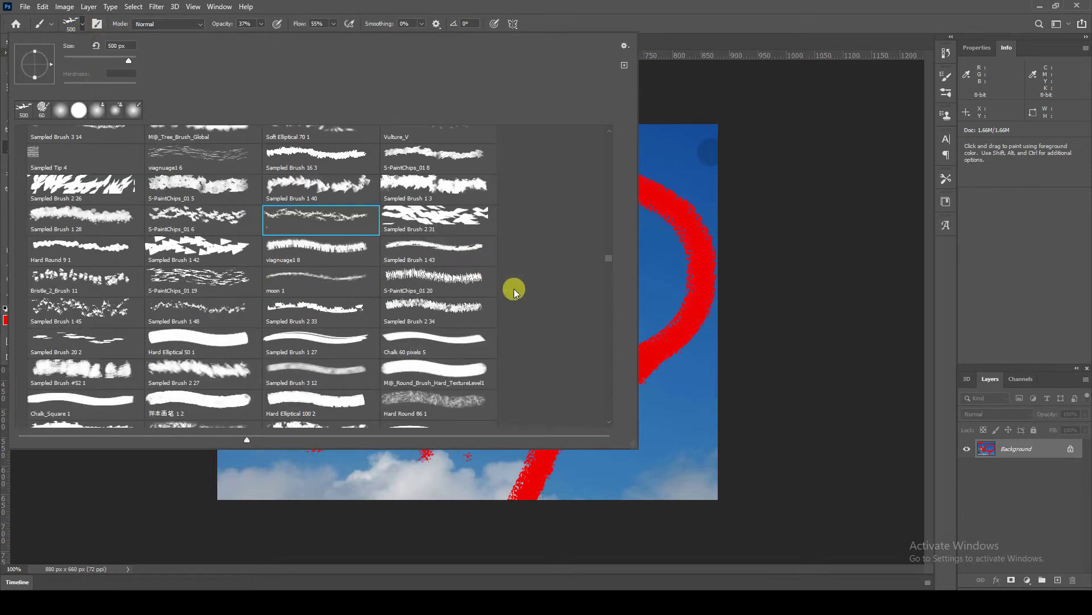
mouse_move(610, 258)
mouse_down()
mouse_move(599, 383)
mouse_move(183, 190)
mouse_move(43, 149)
mouse_up()
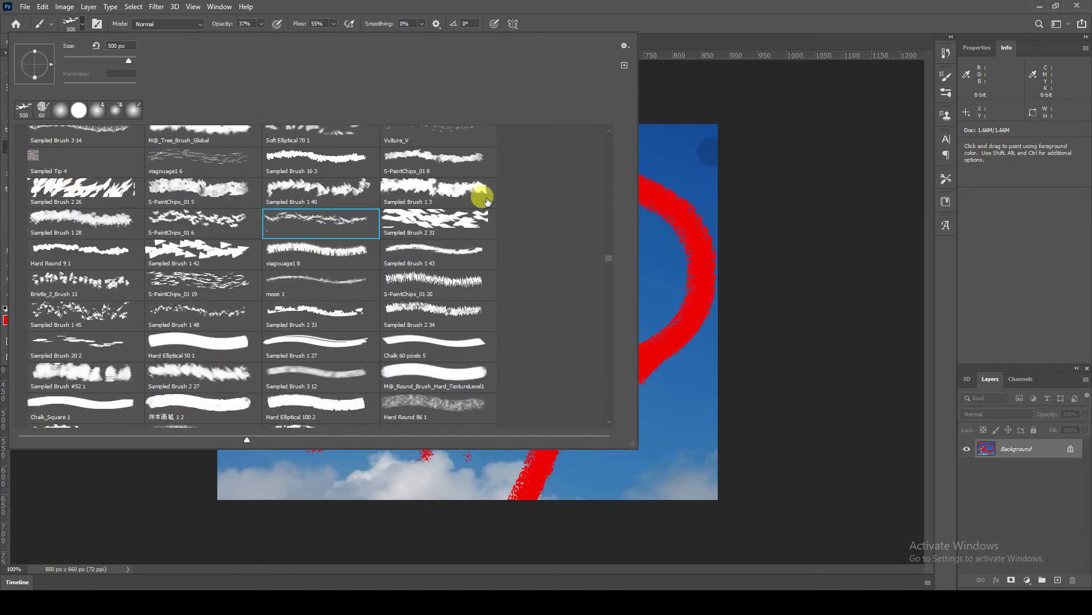
scroll(485, 199, down, 1)
drag(609, 259, 604, 141)
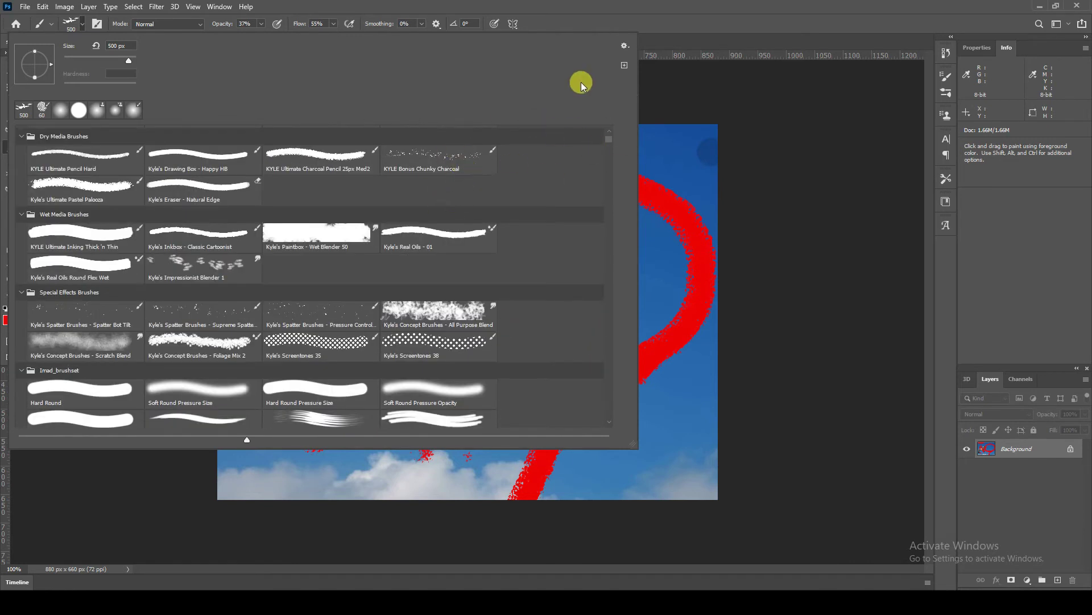
click(625, 45)
click(625, 45)
click(626, 45)
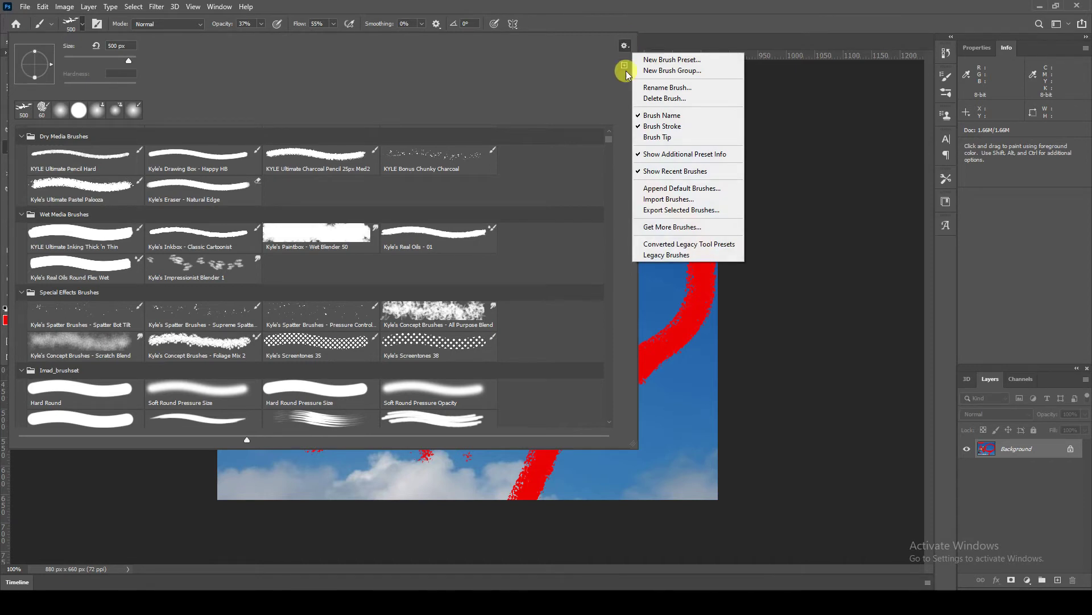
click(646, 200)
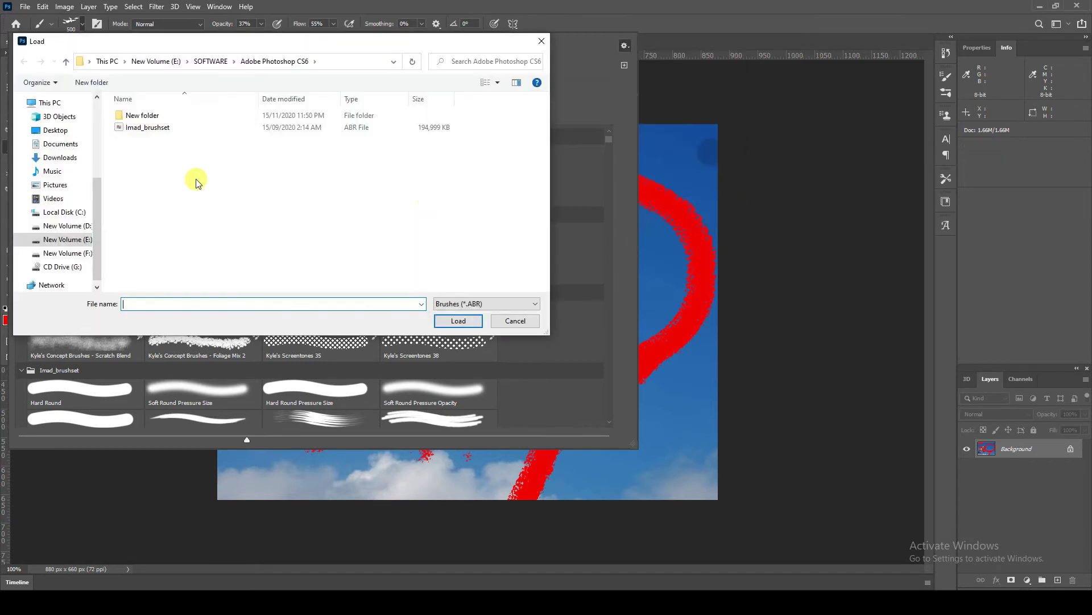
click(154, 131)
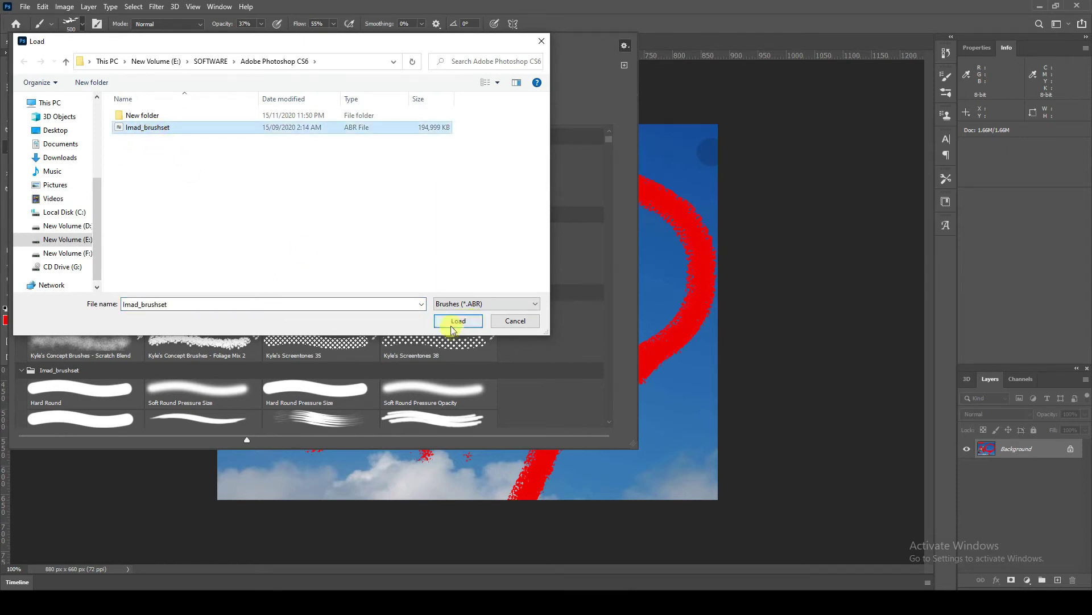
click(506, 322)
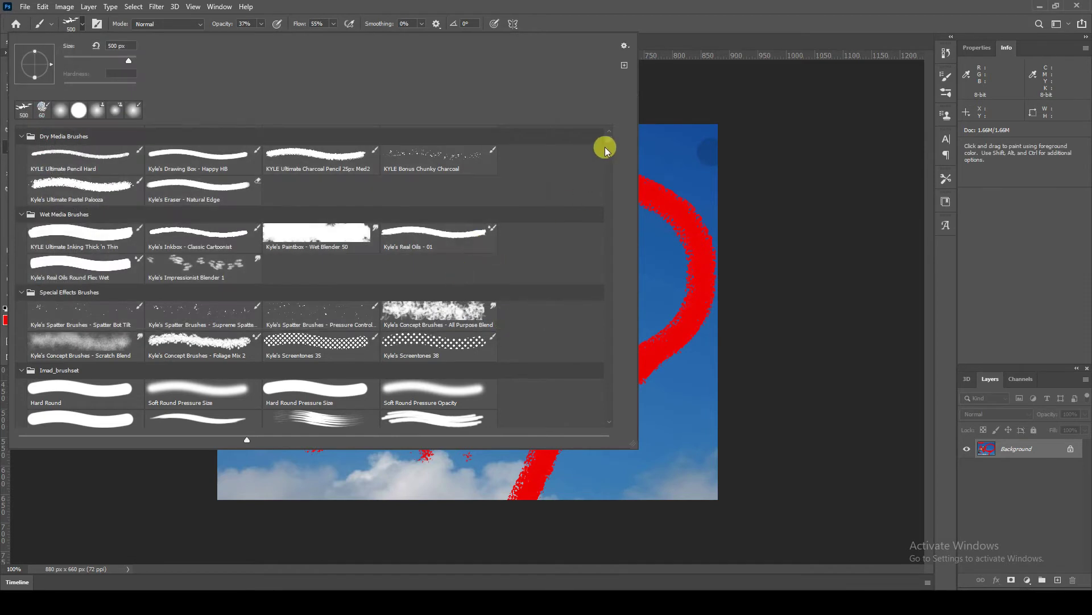
Step: Choose the Sampled Brush 14 7 preset at 404 px and paint thin scratchy red streaks over the sky and bird
drag(611, 141, 610, 408)
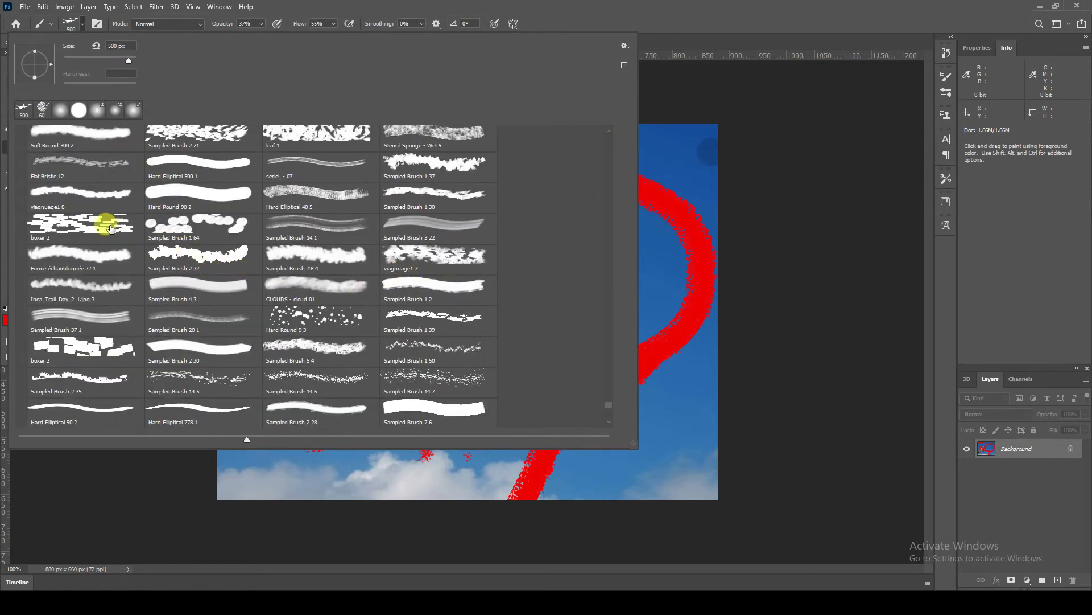
click(421, 378)
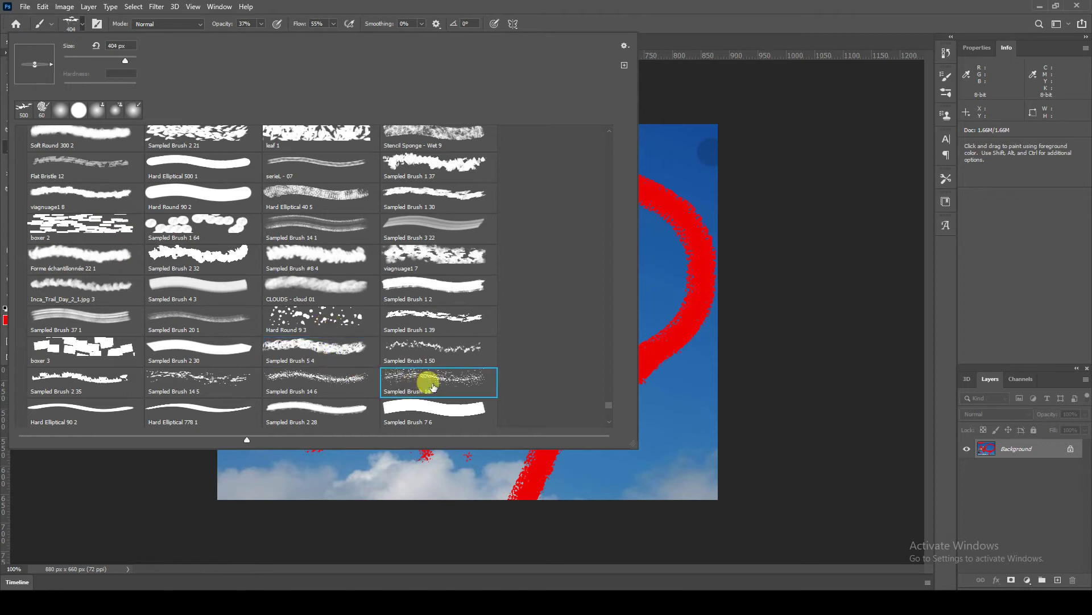
click(561, 449)
drag(424, 229, 477, 417)
mouse_move(491, 233)
mouse_down()
mouse_move(181, 298)
mouse_move(251, 308)
mouse_move(212, 268)
mouse_up()
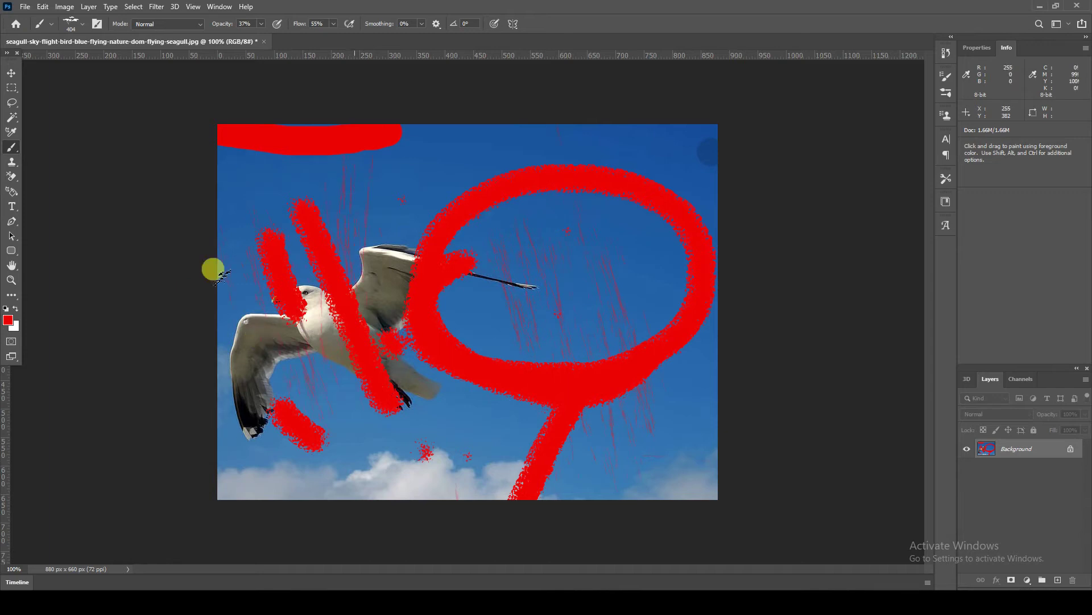
Step: Switch to a 40 px round brush and undo all the red strokes to restore the original seagull photo
click(83, 25)
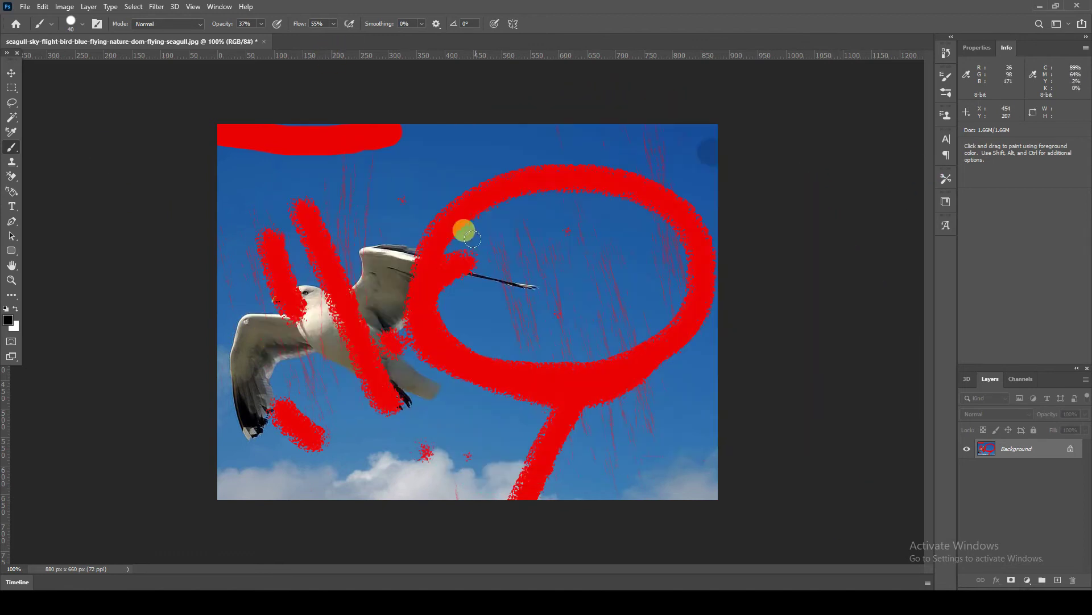
key(ctrl+z)
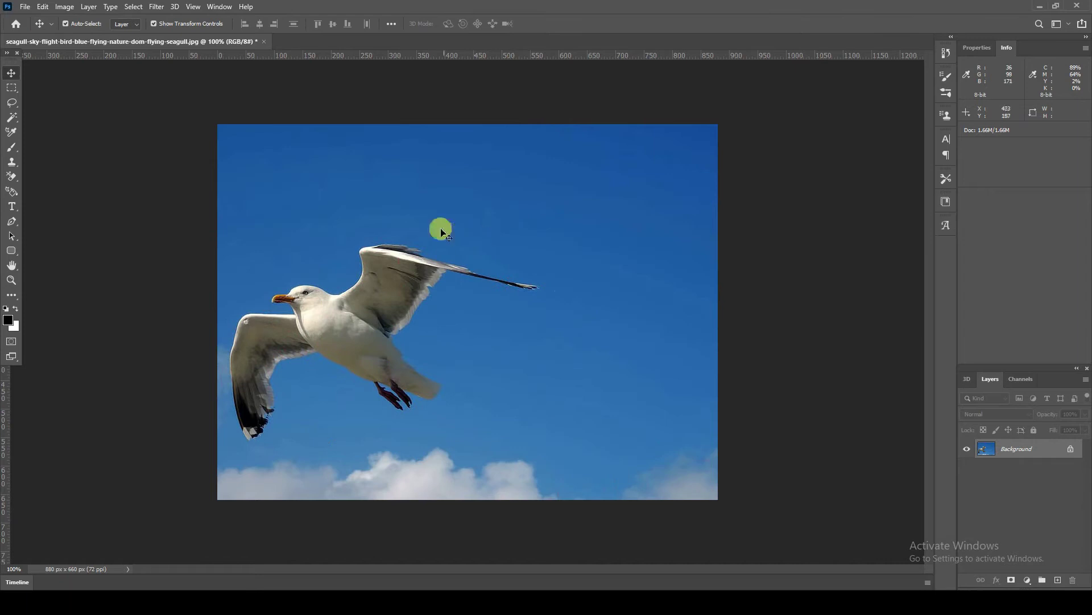
Step: Duplicate the Background layer and hide the original
drag(1046, 451, 1056, 580)
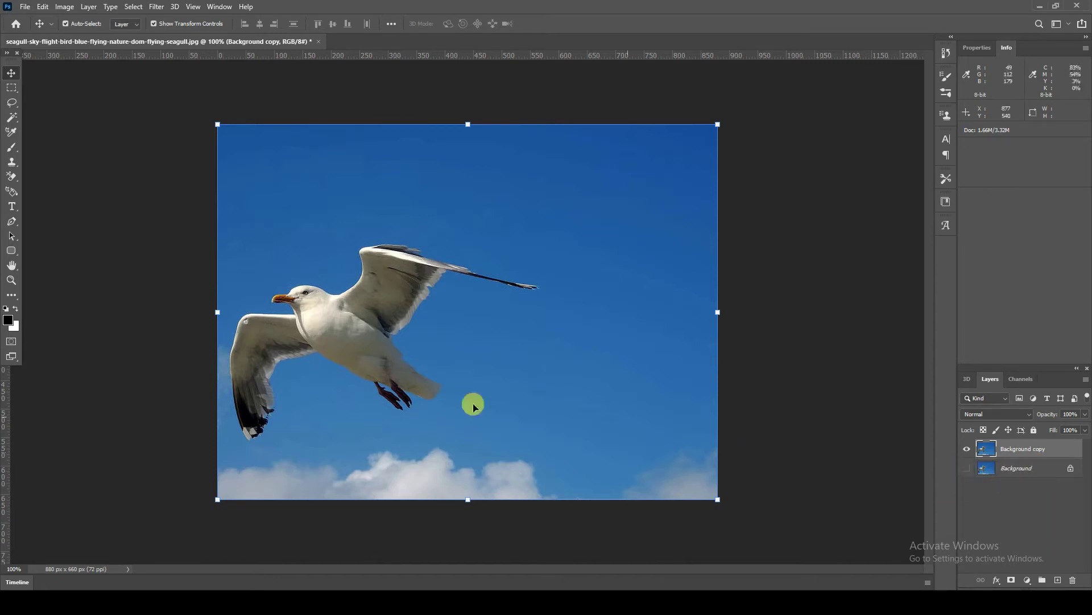
Step: With the Eraser tool and a soft 45 px brush, erase the sky along the photo's upper edge and upper-left side
click(12, 178)
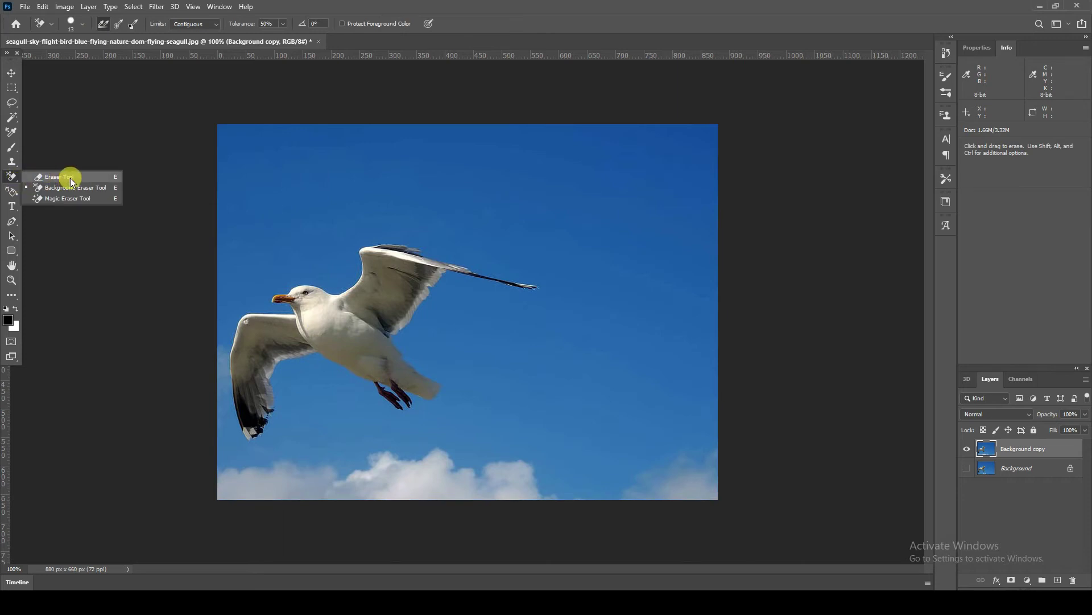
click(59, 181)
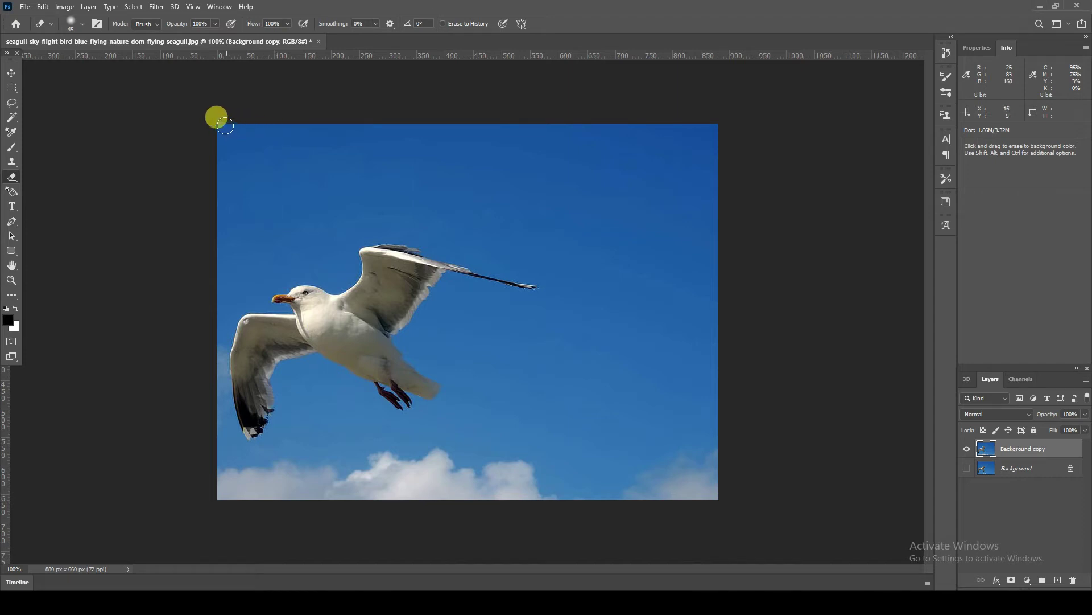
mouse_move(225, 120)
mouse_down()
mouse_move(215, 236)
mouse_move(217, 130)
mouse_move(481, 131)
mouse_up()
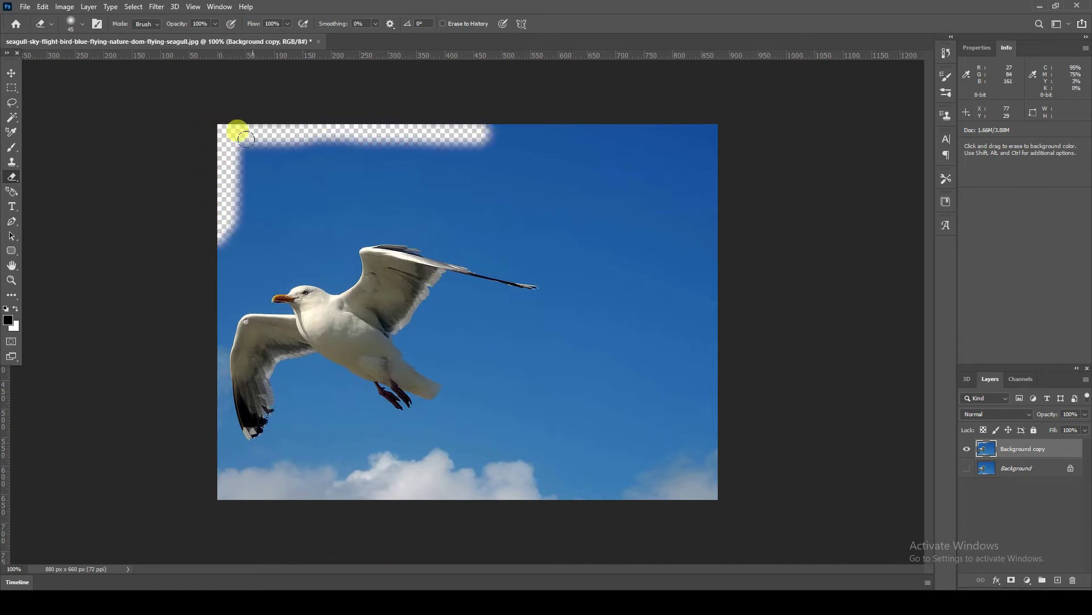
mouse_move(419, 120)
mouse_down()
mouse_move(727, 133)
mouse_move(659, 122)
mouse_move(367, 123)
mouse_move(199, 145)
mouse_move(295, 127)
mouse_move(650, 136)
mouse_move(683, 142)
mouse_move(722, 172)
mouse_move(723, 131)
mouse_move(727, 198)
mouse_move(691, 155)
mouse_move(665, 149)
mouse_move(266, 146)
mouse_move(210, 152)
mouse_up()
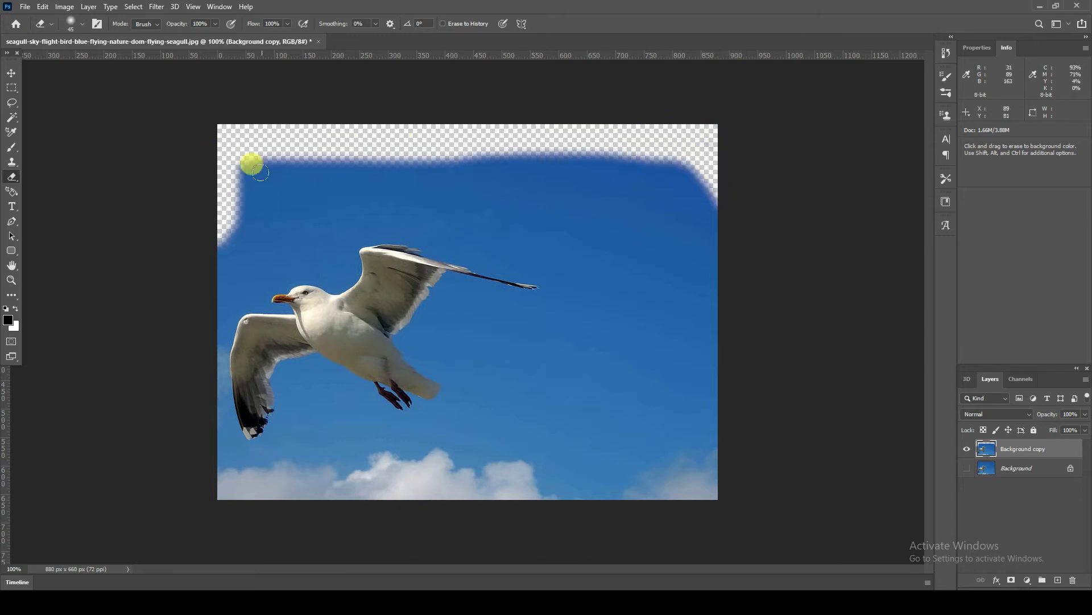
Step: Choose the Hard Round Pressure Opacity preset for the eraser and erase a sharp-edged strip along the photo's right edge
click(78, 26)
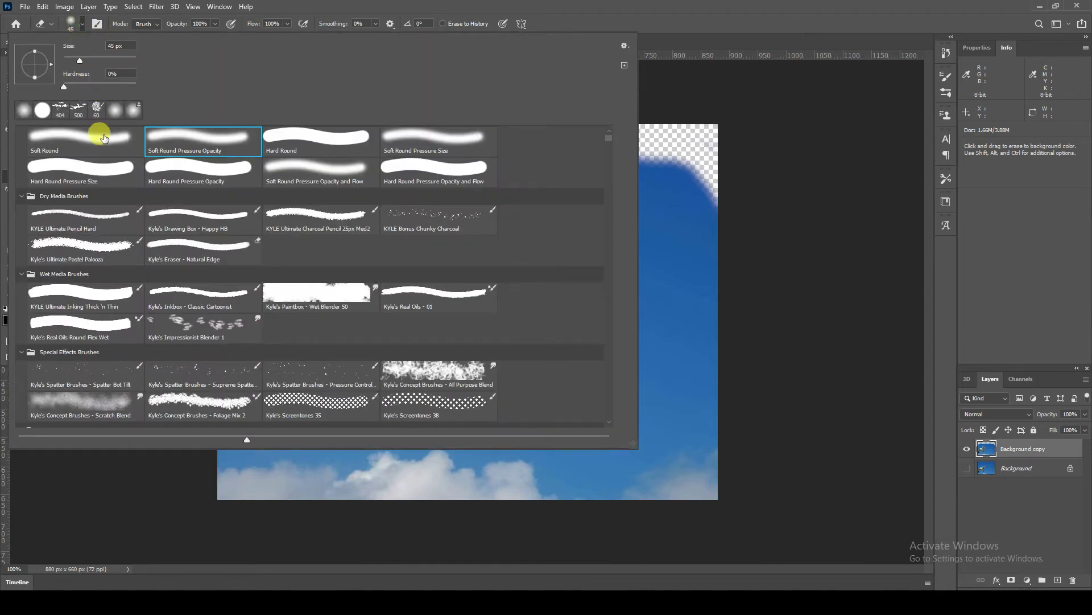
click(219, 170)
mouse_move(695, 168)
mouse_down()
mouse_move(701, 396)
mouse_move(699, 168)
mouse_move(706, 373)
mouse_move(697, 316)
mouse_up()
mouse_move(671, 142)
mouse_down()
mouse_move(688, 487)
mouse_move(700, 503)
mouse_up()
click(667, 163)
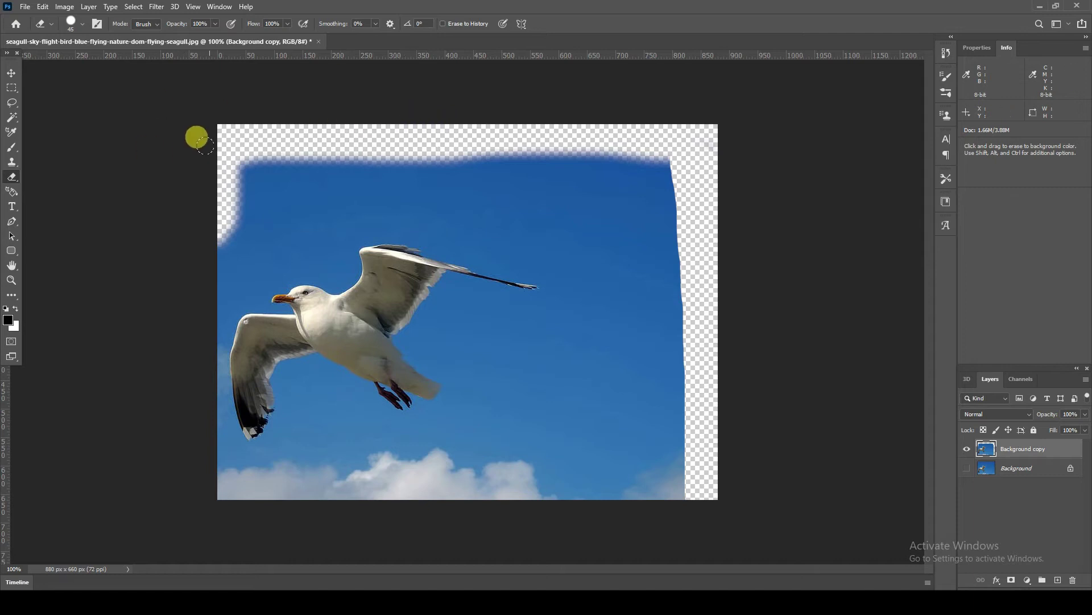
Step: Choose the S-PaintChips_01 19 preset for the eraser and dab once in the sky near the right edge
click(83, 24)
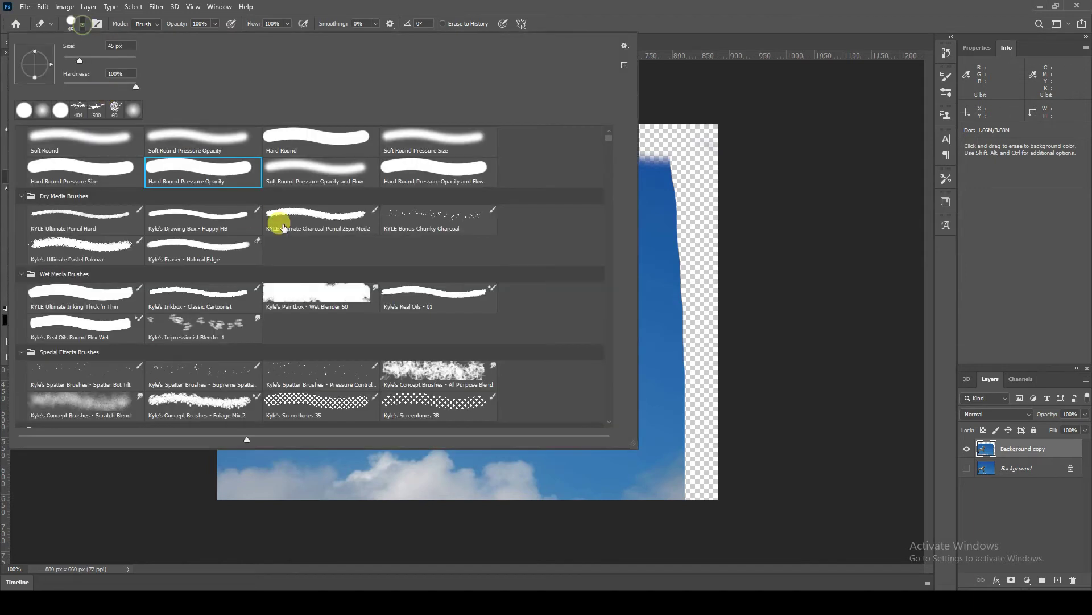
mouse_move(608, 149)
mouse_down()
mouse_move(607, 203)
mouse_move(512, 295)
mouse_up()
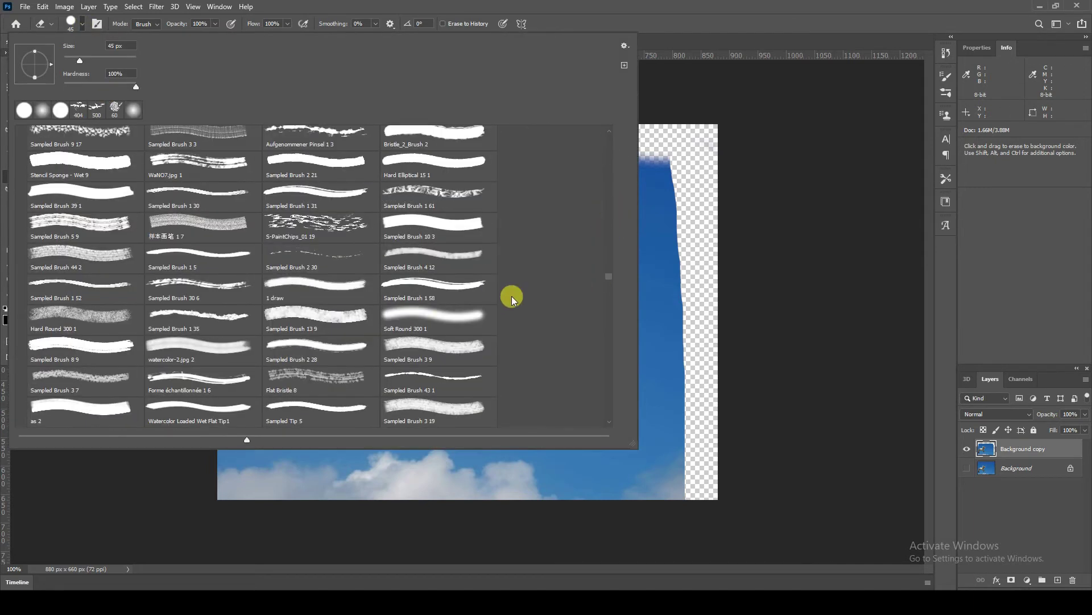
click(317, 223)
click(655, 233)
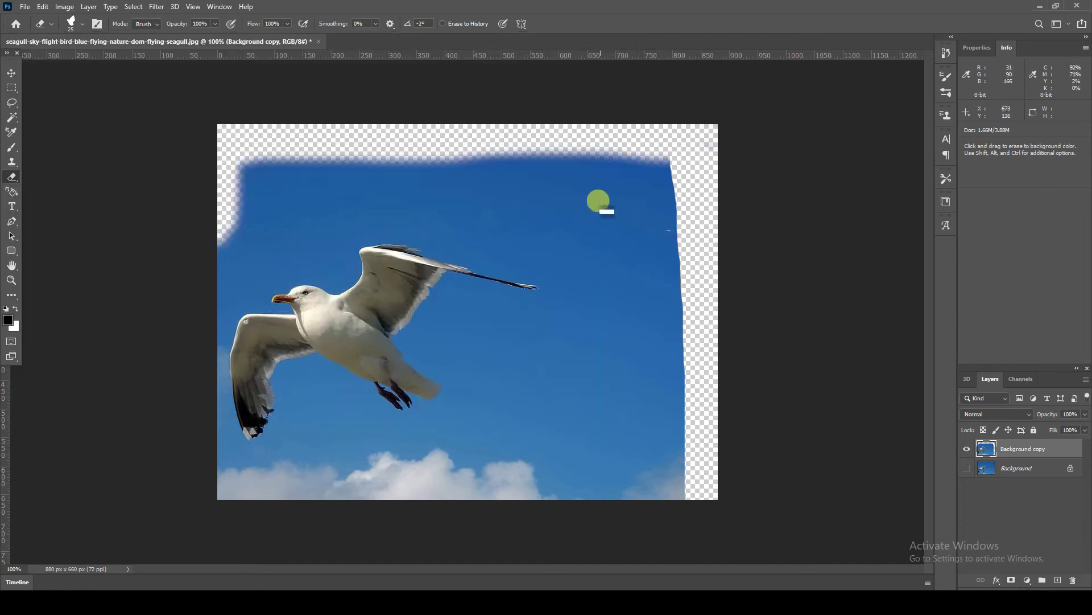
Step: Erase several vertical speckled streaks in the sky to the right of the seagull
drag(603, 217, 624, 312)
drag(562, 223, 595, 407)
drag(639, 338, 646, 507)
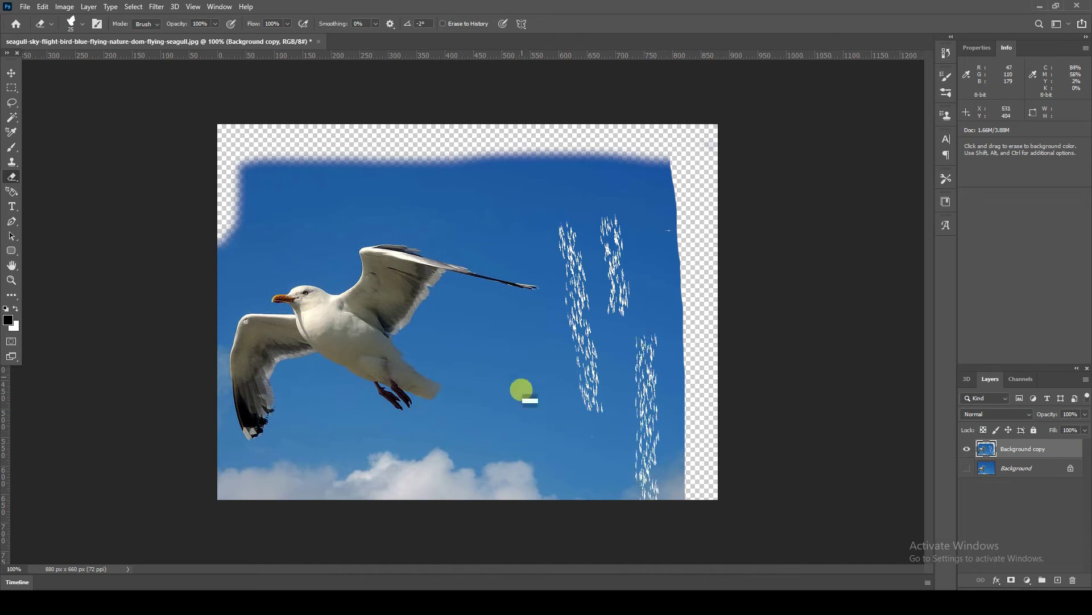
drag(516, 367, 544, 455)
drag(553, 331, 581, 480)
drag(626, 373, 630, 500)
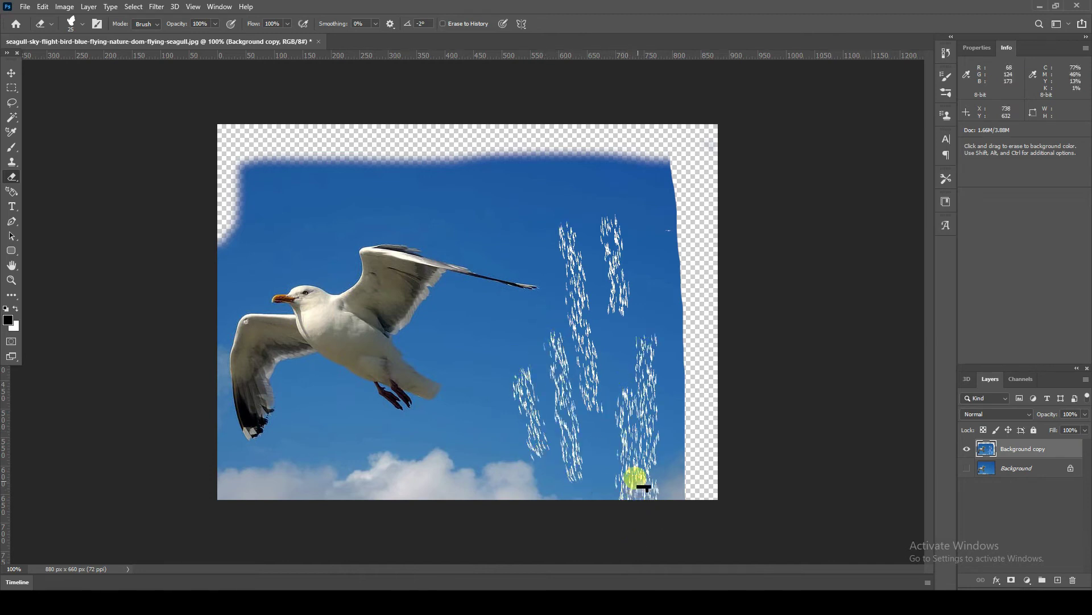
drag(619, 318, 615, 420)
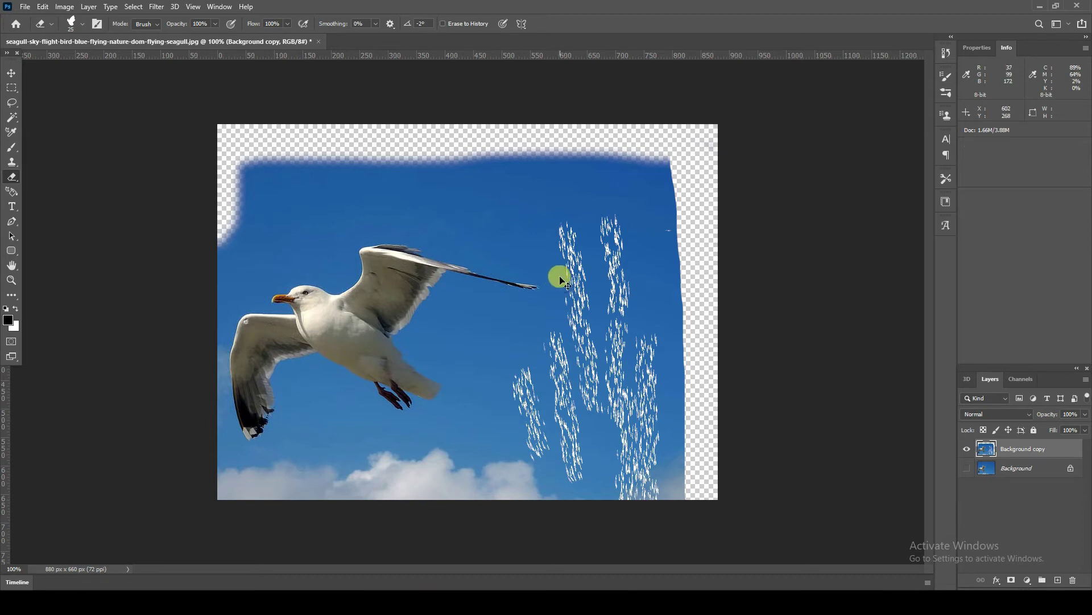
Step: Undo all the eraser strokes on the duplicated layer, back to the intact photo
key(ctrl+z)
key(ctrl+z)
key(ctrl+z)
key(ctrl+z)
key(ctrl+z)
key(ctrl+z)
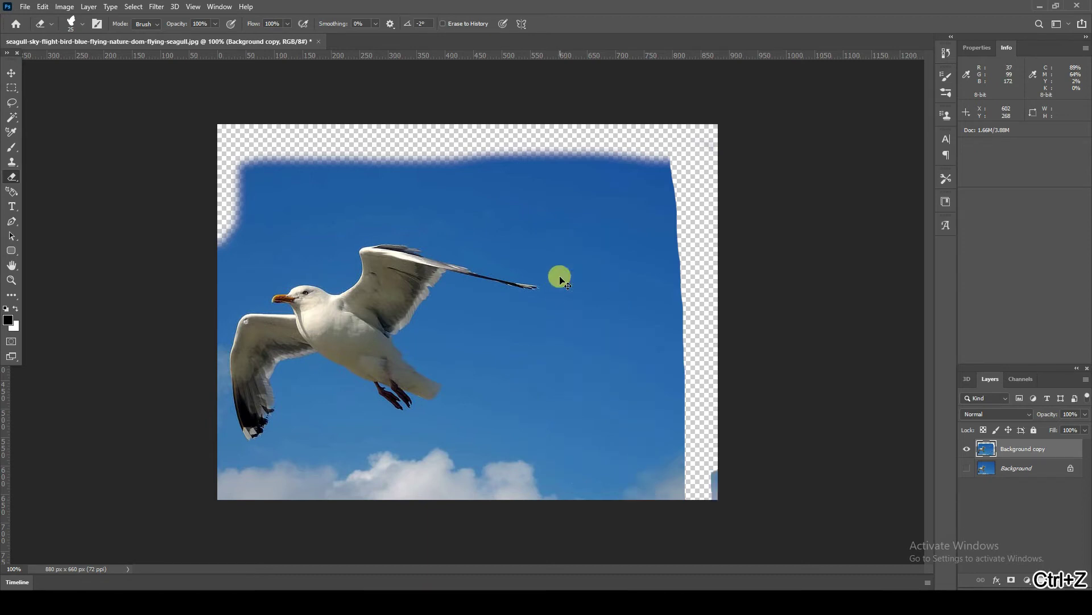
key(ctrl+z)
key(ctrl+z)
key(ctrl+z)
key(ctrl+z)
key(ctrl+z)
key(ctrl+z)
key(ctrl+z)
key(ctrl+z)
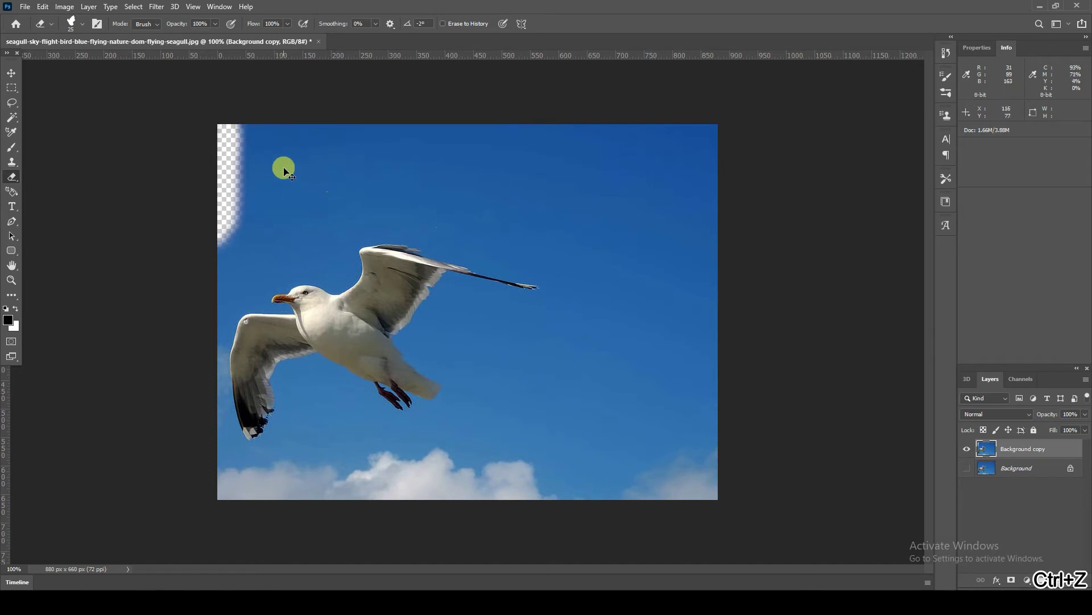
Step: Keep the regular Eraser tool active and replace its paint-chips tip with a plain hard round brush tip
right_click(16, 176)
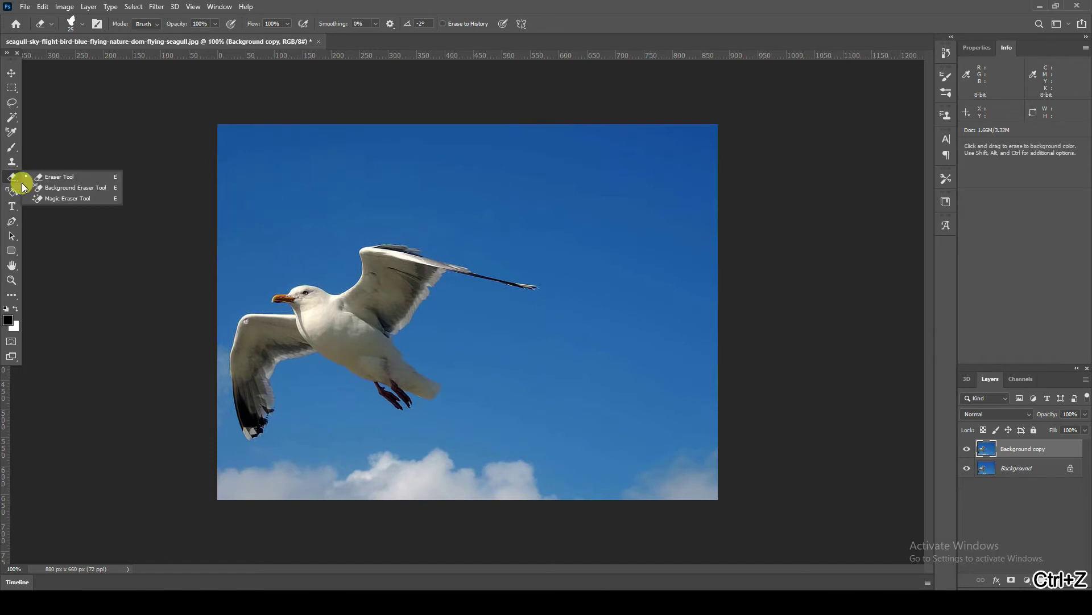
click(60, 176)
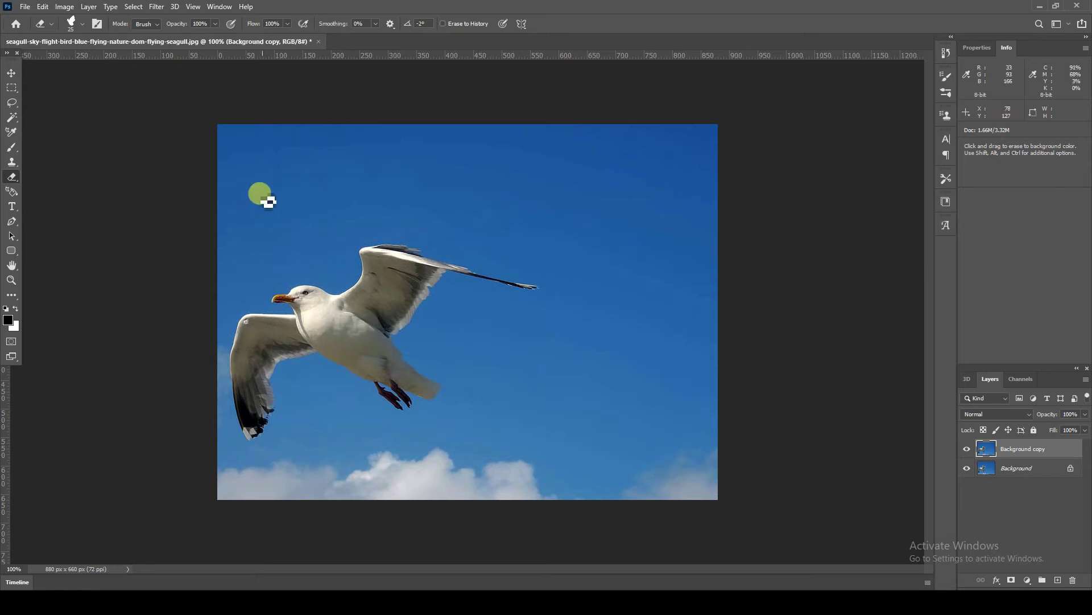
click(77, 25)
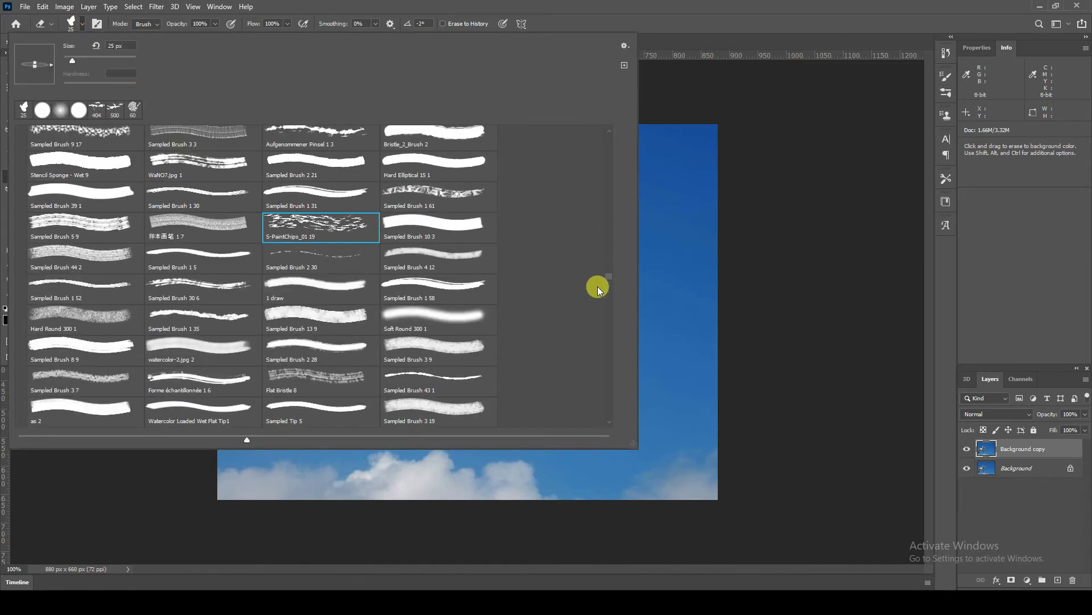
drag(614, 273, 619, 134)
click(187, 178)
click(808, 283)
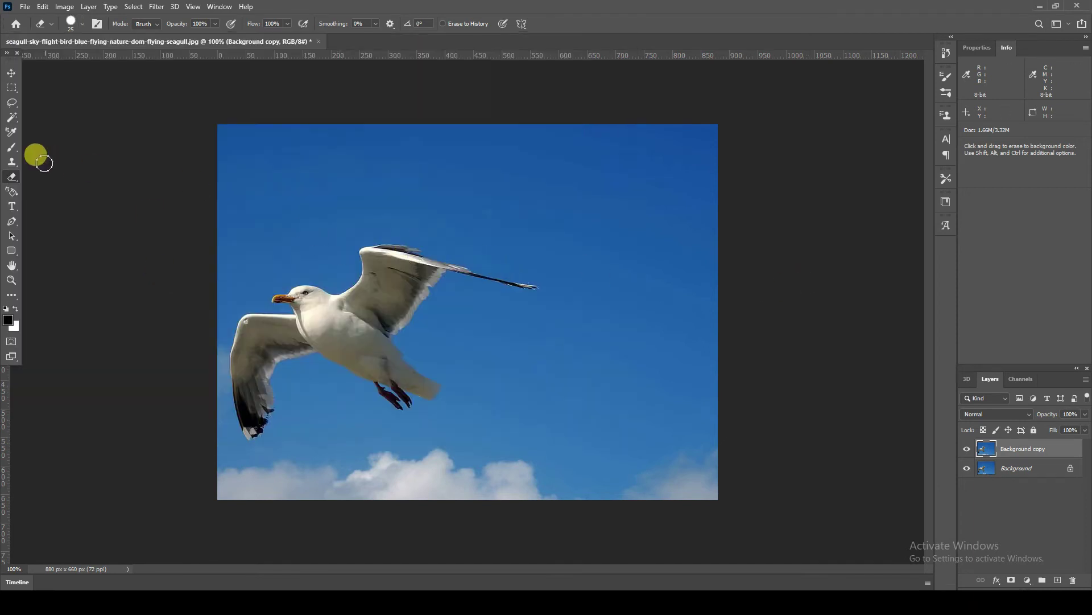
Step: Select the seagull with the Object Selection tool by enclosing the whole photo
click(13, 116)
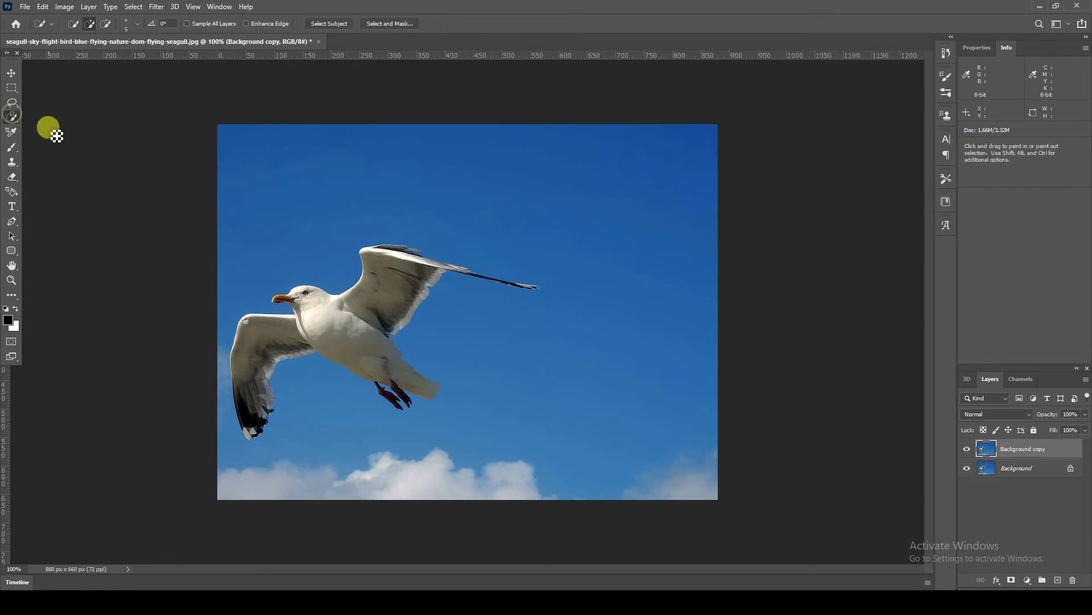
right_click(20, 120)
click(68, 115)
drag(173, 124, 722, 500)
Step: Erase the seagull inside its selection with a 70 px hard round eraser, and undo the erasing
key(e)
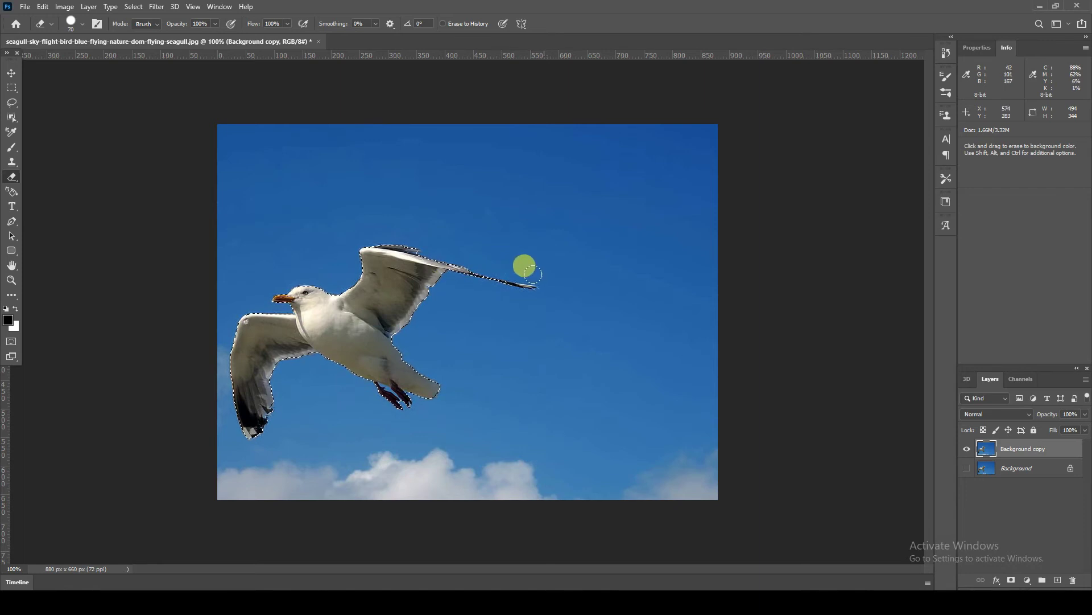
mouse_move(516, 273)
mouse_down()
mouse_move(366, 238)
mouse_move(355, 259)
mouse_move(409, 251)
mouse_move(402, 278)
mouse_move(353, 316)
mouse_move(381, 285)
mouse_move(355, 271)
mouse_move(279, 305)
mouse_move(324, 271)
mouse_move(246, 297)
mouse_move(288, 269)
mouse_move(236, 316)
mouse_move(220, 388)
mouse_move(226, 431)
mouse_move(283, 316)
mouse_move(268, 346)
mouse_up()
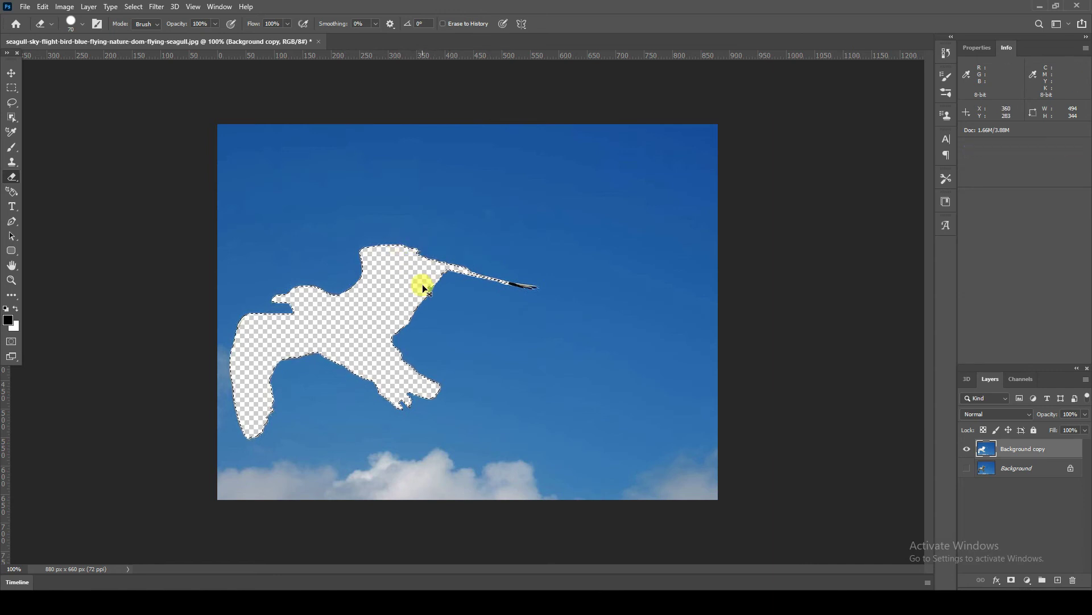
key(ctrl+z)
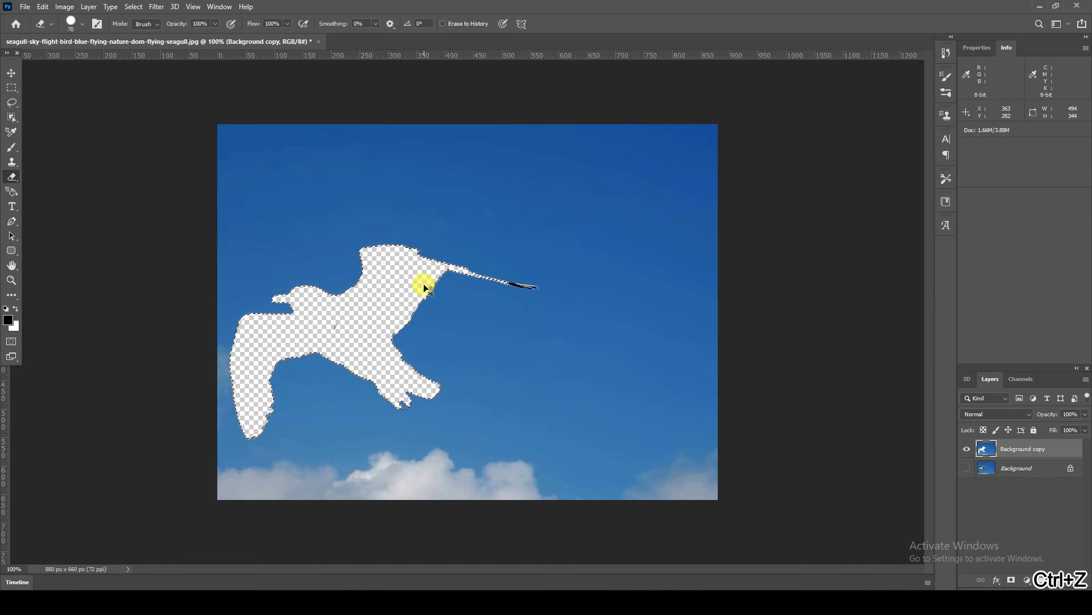
key(ctrl+z)
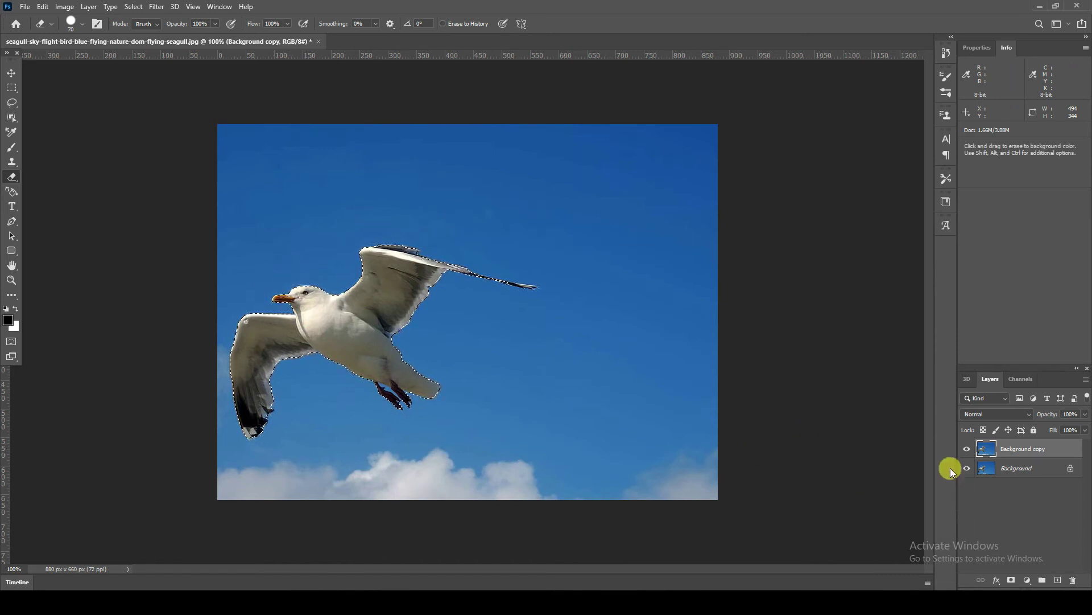
key(ctrl+z)
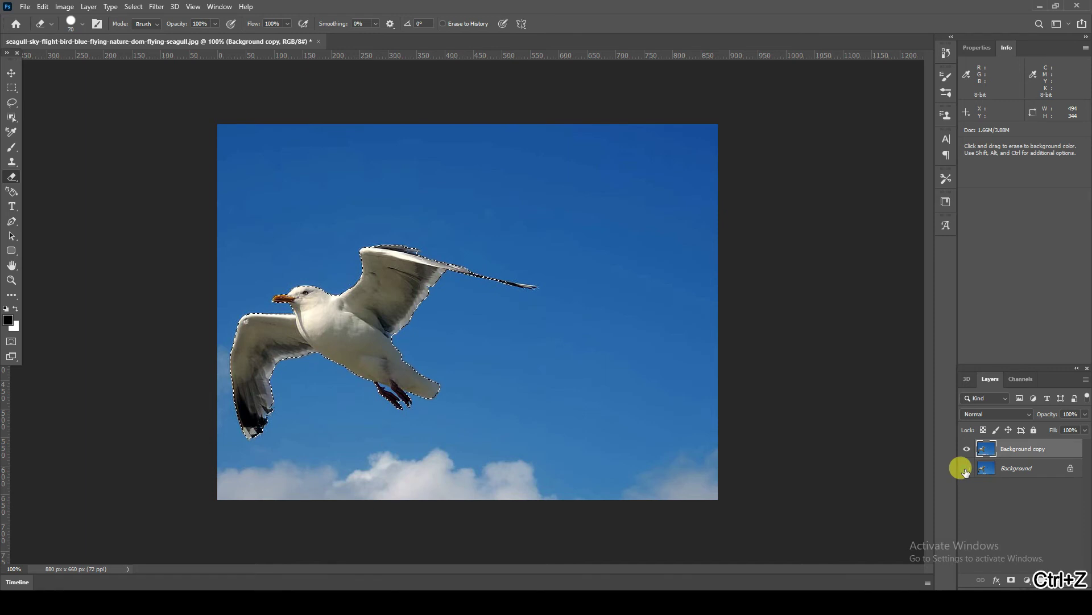
Step: Hide the Background layer and invert the selection so that the sky is selected instead of the seagull
click(967, 468)
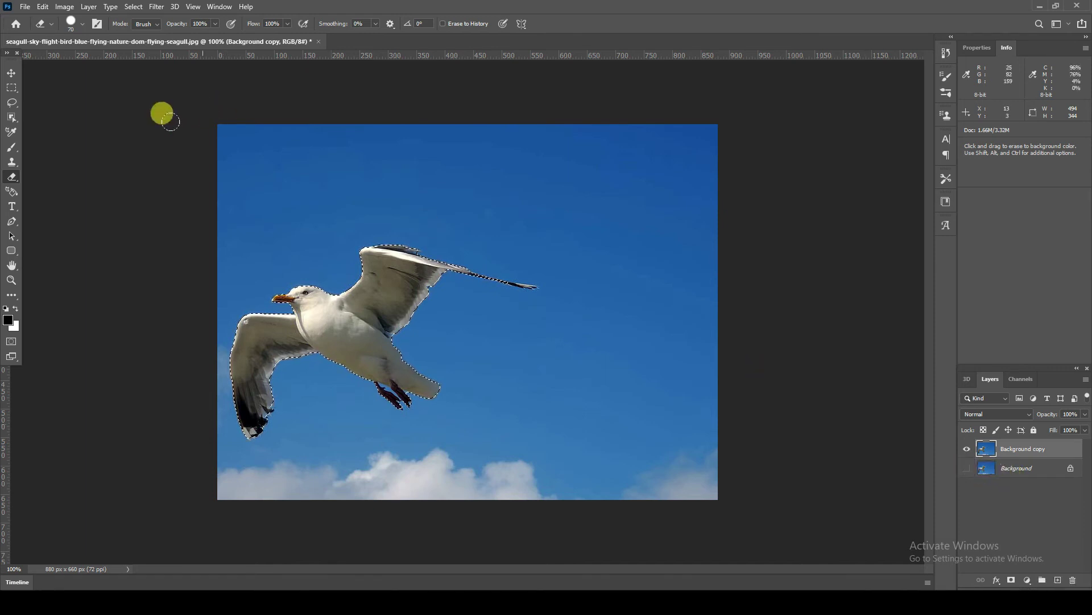
click(134, 7)
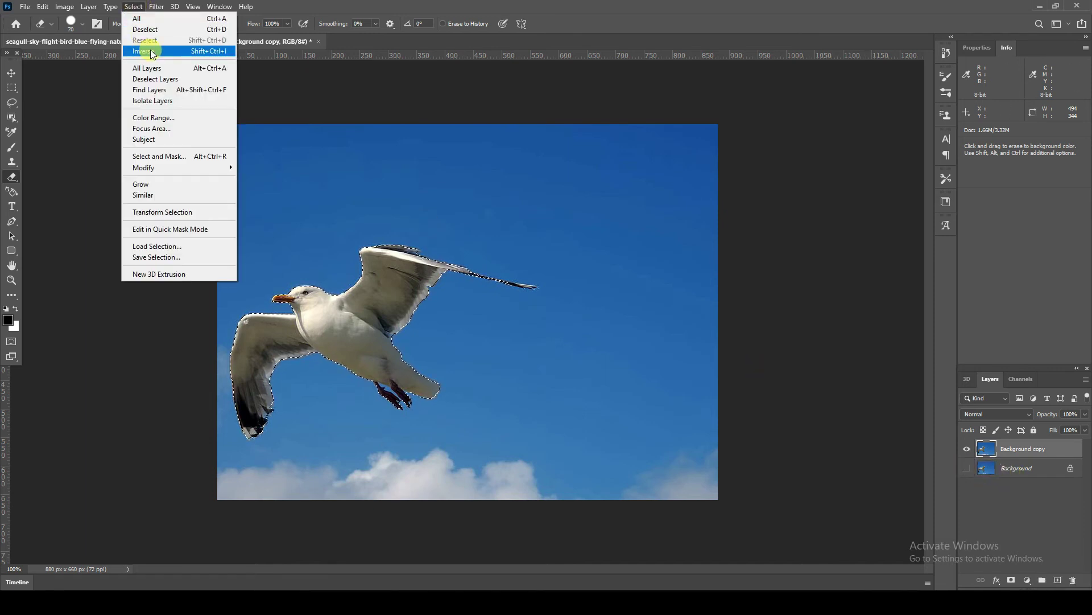
click(153, 52)
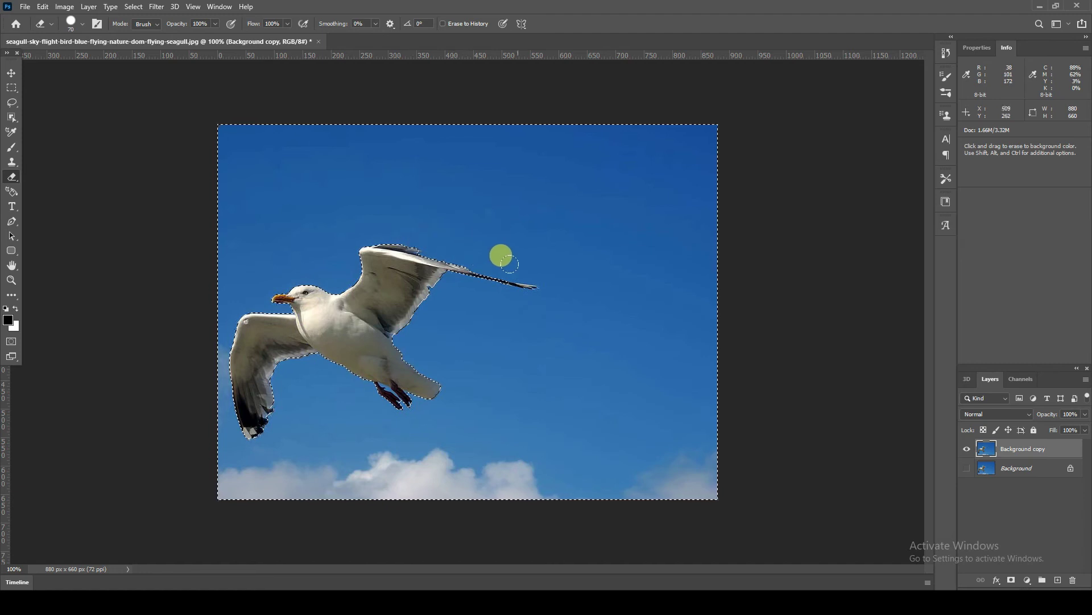
Step: Erase all of the selected sky around the seagull on the duplicated layer with the 70 px eraser
mouse_move(278, 300)
mouse_down()
mouse_move(348, 264)
mouse_move(241, 305)
mouse_move(216, 297)
mouse_move(201, 410)
mouse_move(213, 424)
mouse_move(226, 424)
mouse_move(264, 345)
mouse_move(293, 338)
mouse_move(407, 388)
mouse_move(411, 378)
mouse_move(382, 376)
mouse_move(415, 356)
mouse_move(382, 328)
mouse_move(422, 267)
mouse_move(398, 316)
mouse_move(427, 272)
mouse_move(569, 291)
mouse_up()
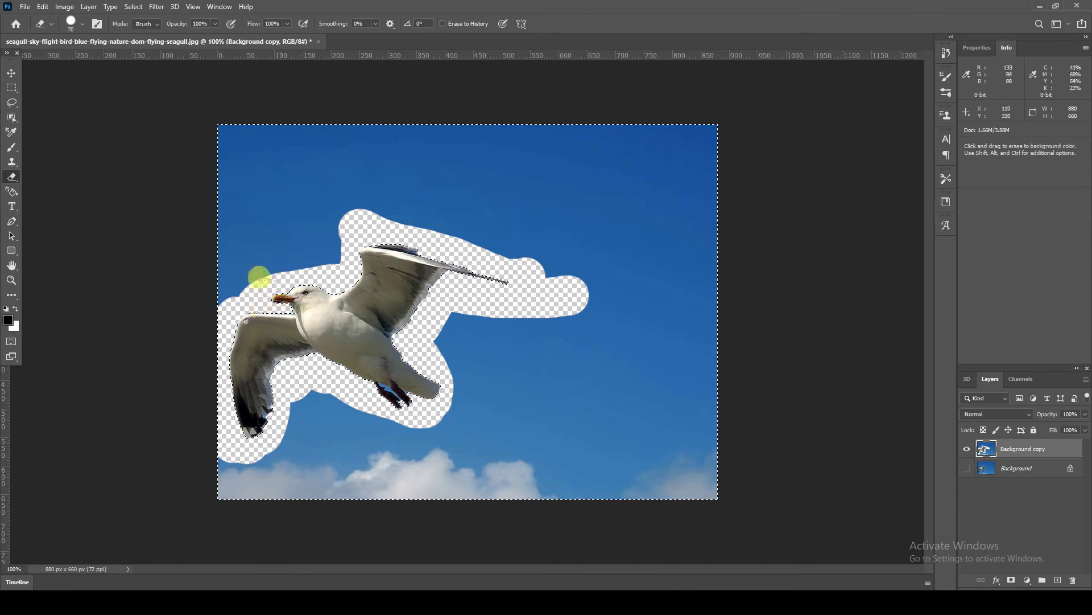
mouse_move(240, 374)
mouse_down()
mouse_move(257, 399)
mouse_move(153, 409)
mouse_move(313, 461)
mouse_move(165, 454)
mouse_move(489, 470)
mouse_move(493, 442)
mouse_move(410, 317)
mouse_move(439, 427)
mouse_move(488, 385)
mouse_move(449, 213)
mouse_move(164, 256)
mouse_move(275, 144)
mouse_move(215, 160)
mouse_move(227, 97)
mouse_move(536, 138)
mouse_move(432, 137)
mouse_move(554, 124)
mouse_move(708, 138)
mouse_move(519, 176)
mouse_move(548, 168)
mouse_move(514, 212)
mouse_move(695, 331)
mouse_move(465, 351)
mouse_move(449, 383)
mouse_move(561, 451)
mouse_move(501, 451)
mouse_up()
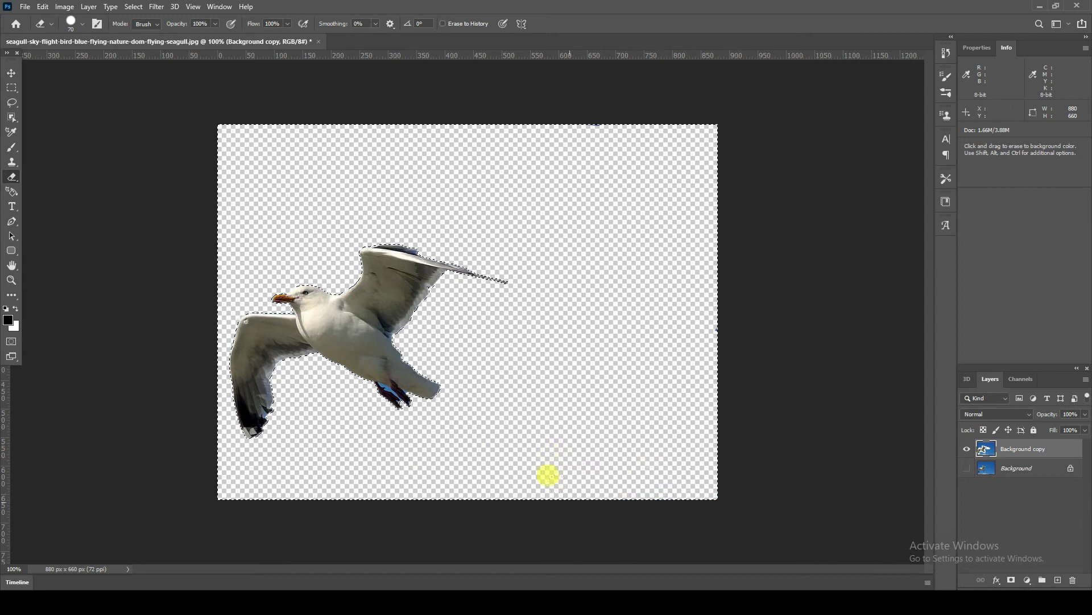
mouse_move(722, 477)
mouse_down()
mouse_move(639, 430)
mouse_move(581, 430)
mouse_move(339, 222)
mouse_move(379, 350)
mouse_move(319, 263)
mouse_move(546, 229)
mouse_move(503, 263)
mouse_move(326, 294)
mouse_move(506, 207)
mouse_move(545, 219)
mouse_move(324, 355)
mouse_up()
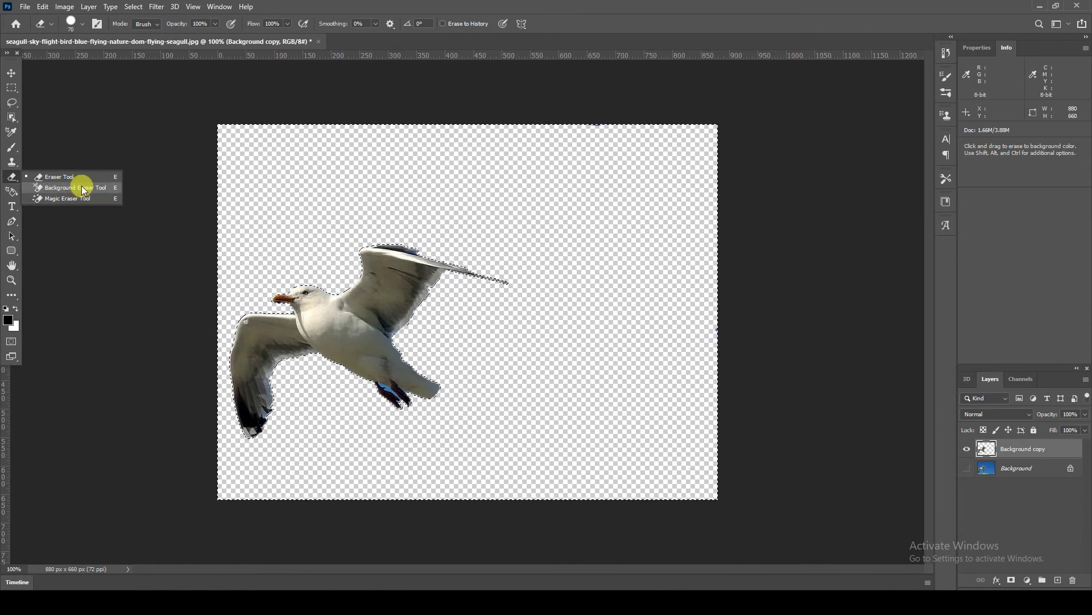
Step: Choose the Background Eraser and replace the erased layer with a fresh duplicate of Background, hiding the original and clearing the selection
click(83, 188)
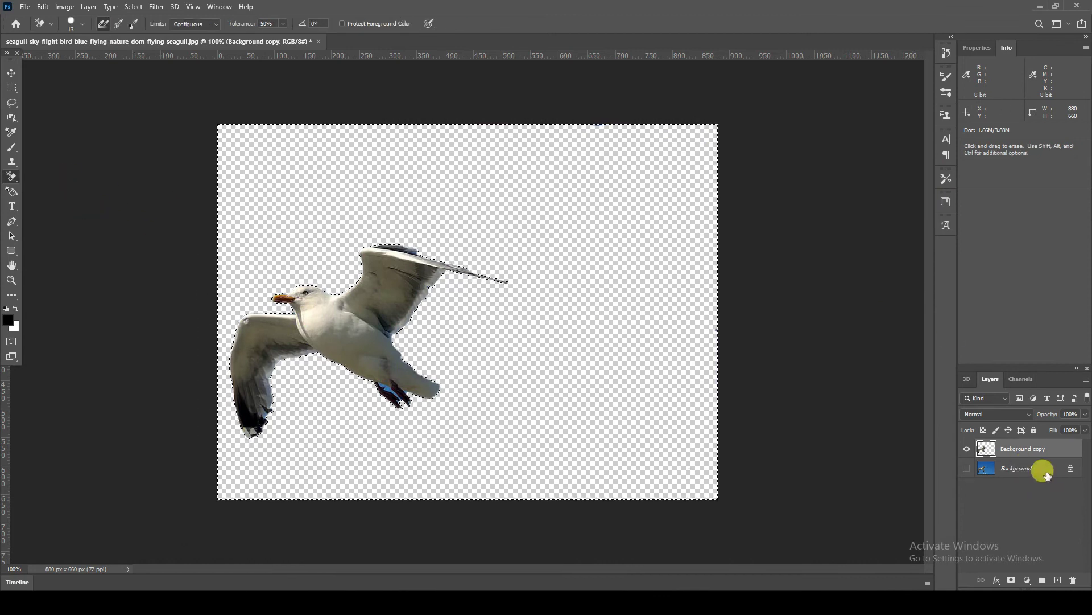
drag(1044, 448, 1073, 579)
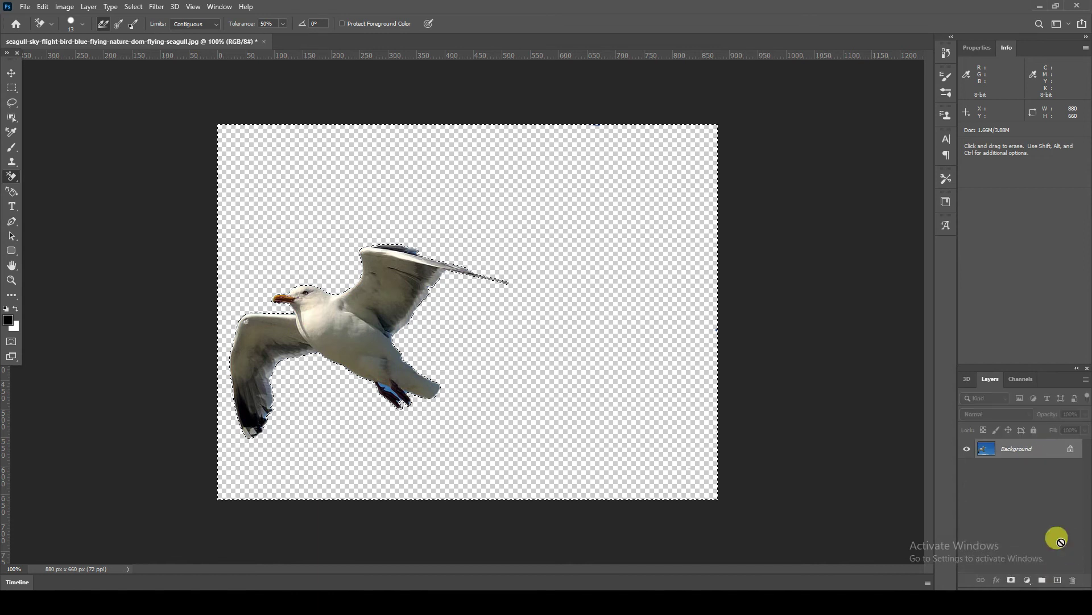
drag(1042, 451, 1059, 581)
click(967, 468)
key(ctrl+d)
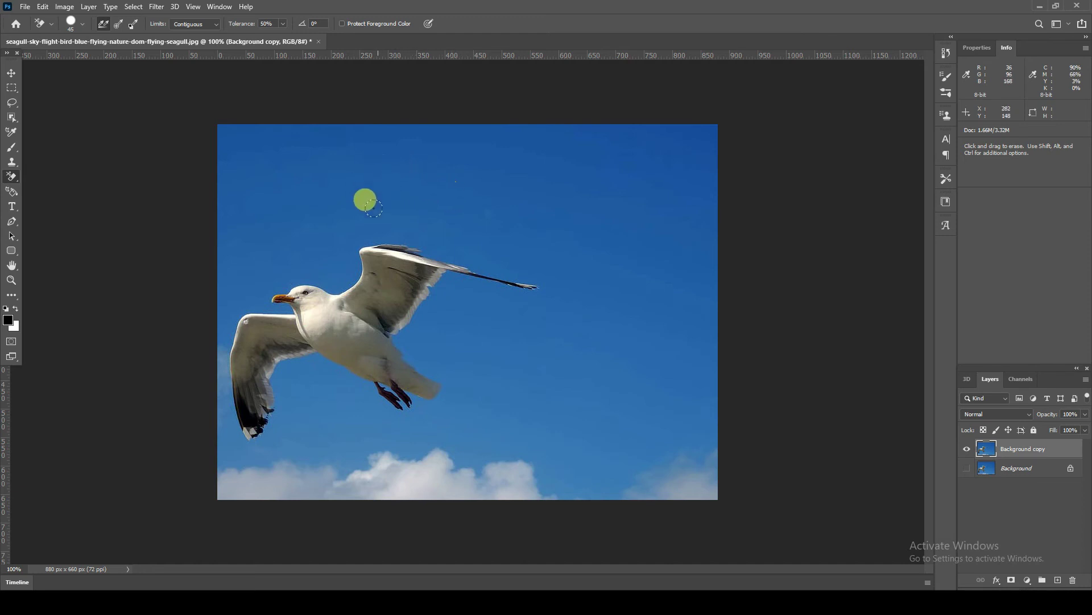
Step: Erase the sky bordering the raised wing's upper edge, the head, the lowered wing and the belly as far as the feet with the Background Eraser
click(428, 247)
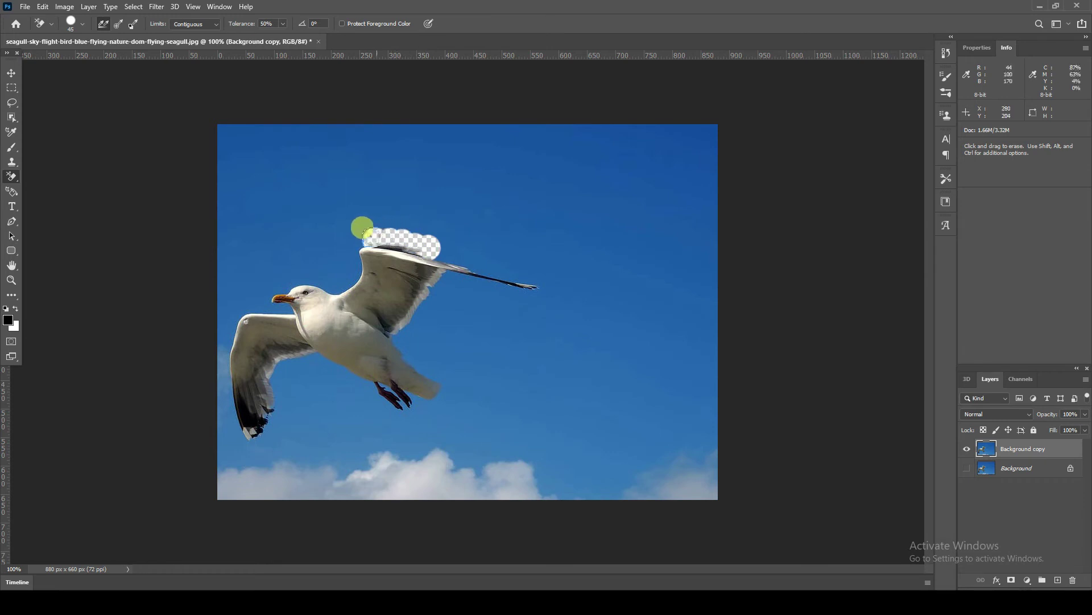
drag(358, 238, 353, 239)
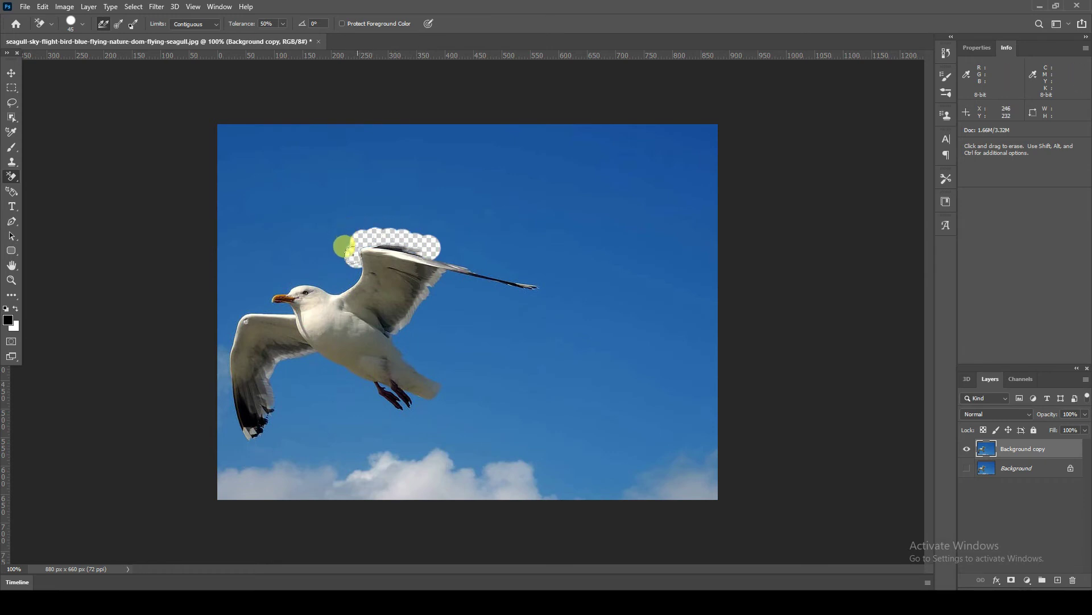
drag(344, 272, 337, 278)
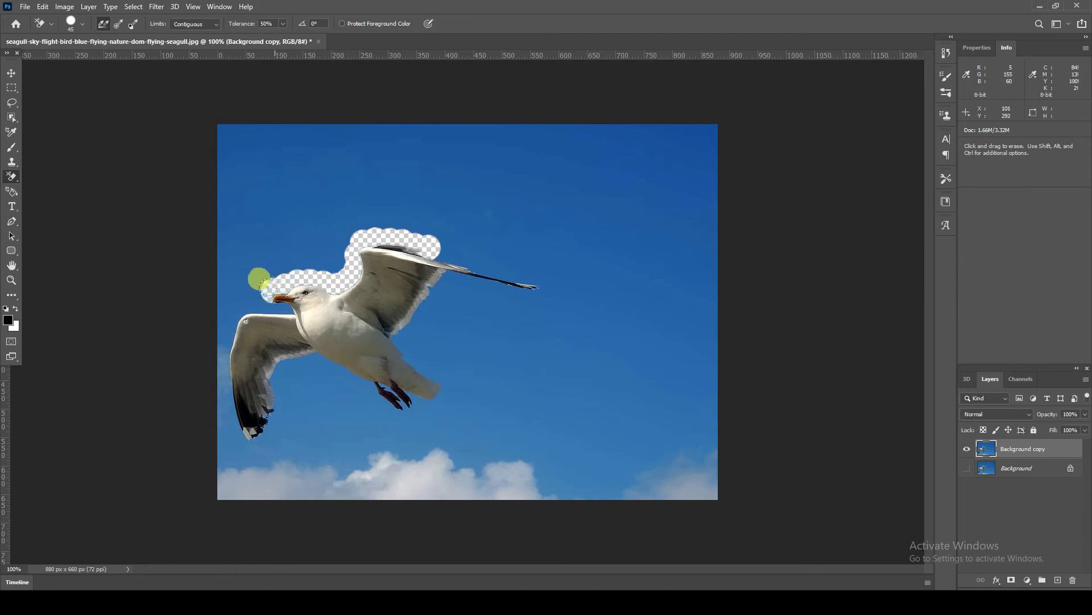
drag(252, 287, 255, 290)
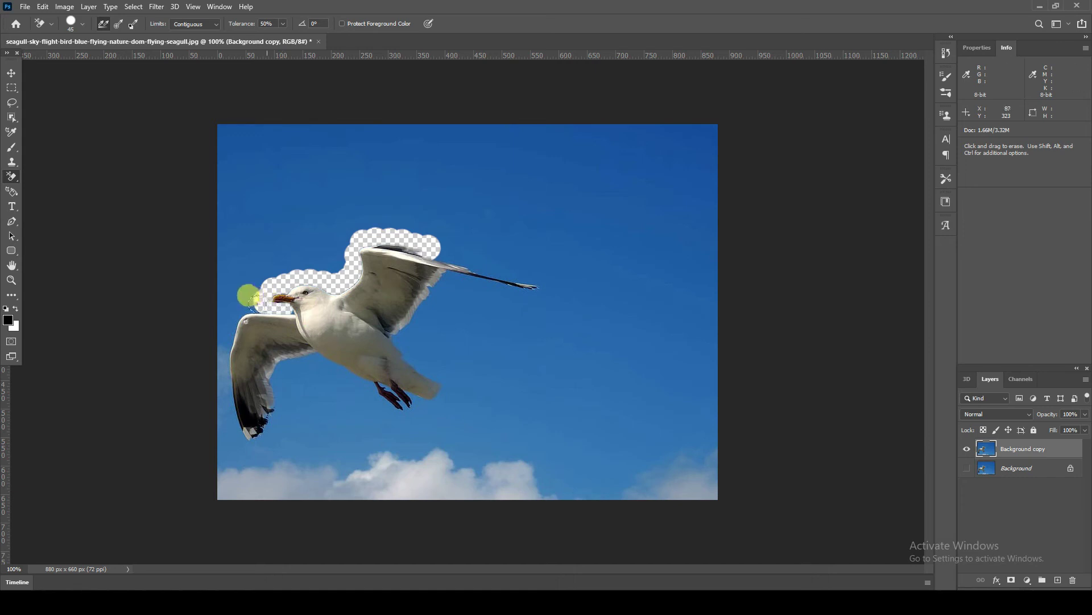
mouse_move(237, 307)
mouse_down()
mouse_move(212, 391)
mouse_move(230, 430)
mouse_move(268, 432)
mouse_move(276, 372)
mouse_move(317, 360)
mouse_move(307, 348)
mouse_move(386, 399)
mouse_up()
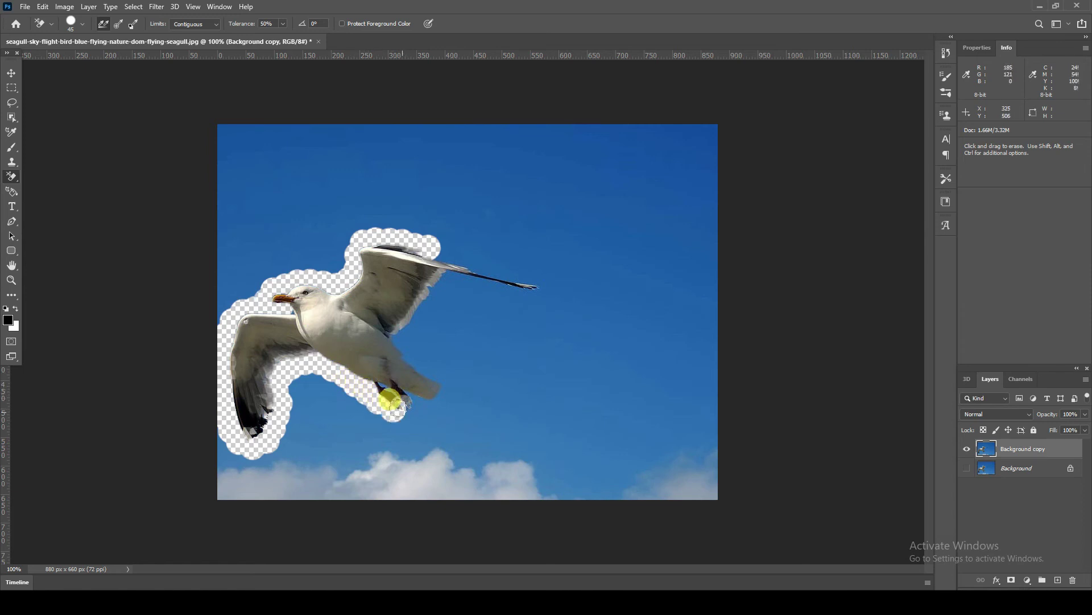
Step: Continue background-erasing around the feet, tail and raised wing to close the outline, adding a strip in the sky above the wing tip
key(ctrl+z)
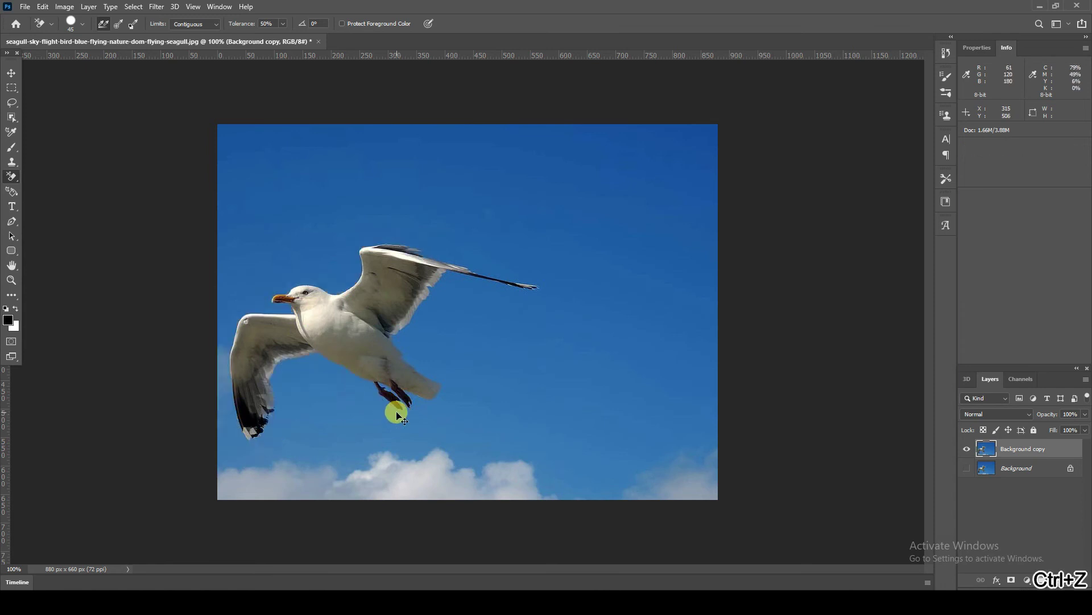
key(ctrl+shift+z)
mouse_move(393, 405)
mouse_down()
mouse_move(408, 406)
mouse_move(440, 373)
mouse_move(402, 338)
mouse_move(417, 285)
mouse_move(445, 256)
mouse_move(519, 264)
mouse_move(465, 258)
mouse_up()
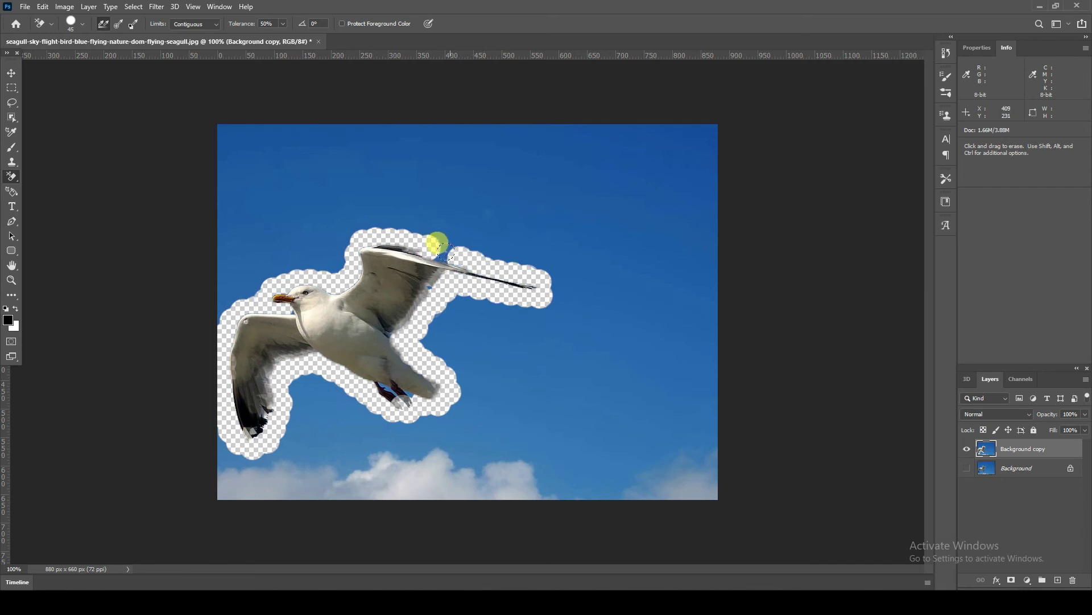
drag(448, 254, 430, 244)
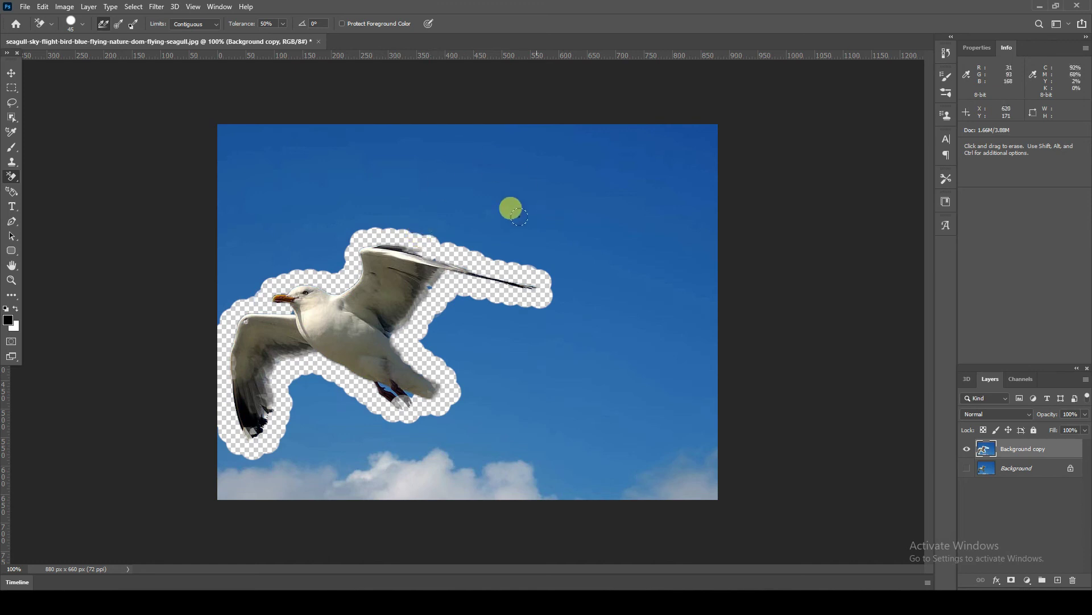
mouse_move(448, 207)
mouse_down()
mouse_move(472, 232)
mouse_move(623, 268)
mouse_move(446, 224)
mouse_move(570, 236)
mouse_move(465, 225)
mouse_move(514, 250)
mouse_move(488, 244)
mouse_move(393, 200)
mouse_up()
Step: Erase all the remaining sky around the seagull with the regular 70 px eraser, keeping its feet and tail intact
click(13, 178)
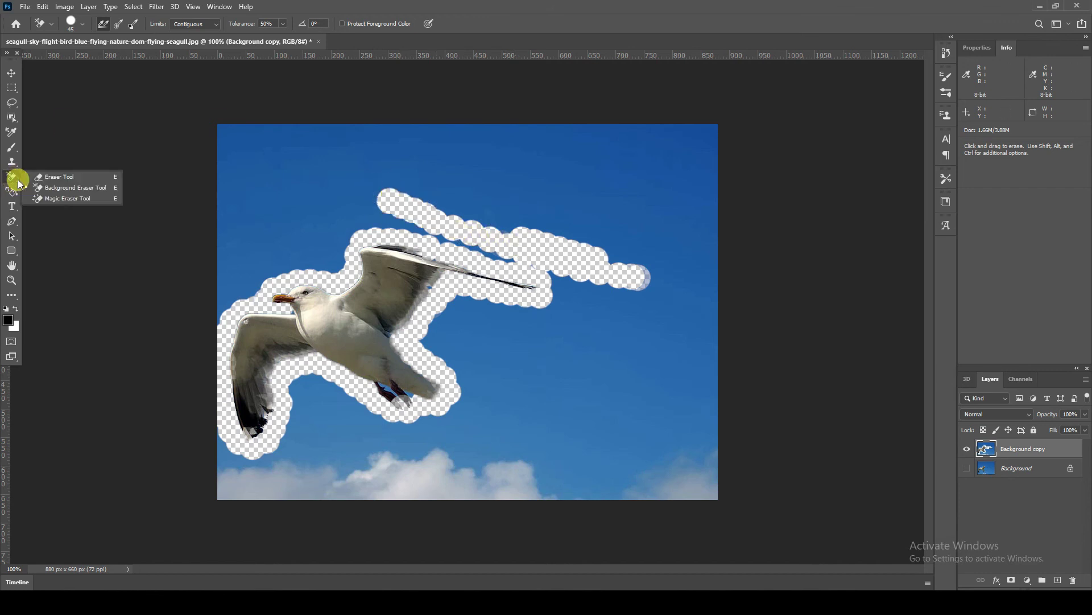
click(65, 182)
mouse_move(527, 199)
mouse_down()
mouse_move(244, 135)
mouse_move(497, 184)
mouse_move(484, 224)
mouse_move(355, 195)
mouse_move(332, 205)
mouse_move(316, 241)
mouse_move(300, 246)
mouse_move(317, 195)
mouse_move(303, 193)
mouse_move(199, 290)
mouse_move(290, 126)
mouse_move(213, 240)
mouse_move(218, 183)
mouse_move(230, 175)
mouse_move(200, 131)
mouse_move(532, 122)
mouse_move(437, 159)
mouse_move(621, 145)
mouse_move(618, 115)
mouse_move(736, 115)
mouse_move(608, 137)
mouse_move(662, 158)
mouse_move(563, 173)
mouse_move(592, 150)
mouse_move(714, 144)
mouse_move(703, 170)
mouse_move(684, 130)
mouse_move(599, 214)
mouse_move(499, 163)
mouse_move(717, 245)
mouse_move(533, 225)
mouse_move(690, 202)
mouse_move(643, 301)
mouse_move(538, 259)
mouse_move(557, 305)
mouse_move(481, 292)
mouse_move(421, 302)
mouse_move(438, 358)
mouse_move(427, 403)
mouse_move(363, 408)
mouse_move(293, 370)
mouse_move(281, 372)
mouse_move(300, 400)
mouse_move(331, 398)
mouse_move(321, 413)
mouse_move(285, 414)
mouse_move(300, 434)
mouse_move(360, 429)
mouse_move(244, 446)
mouse_move(194, 433)
mouse_move(329, 485)
mouse_move(529, 459)
mouse_move(417, 455)
mouse_move(460, 410)
mouse_move(463, 310)
mouse_move(505, 418)
mouse_move(522, 330)
mouse_move(526, 435)
mouse_move(612, 262)
mouse_up()
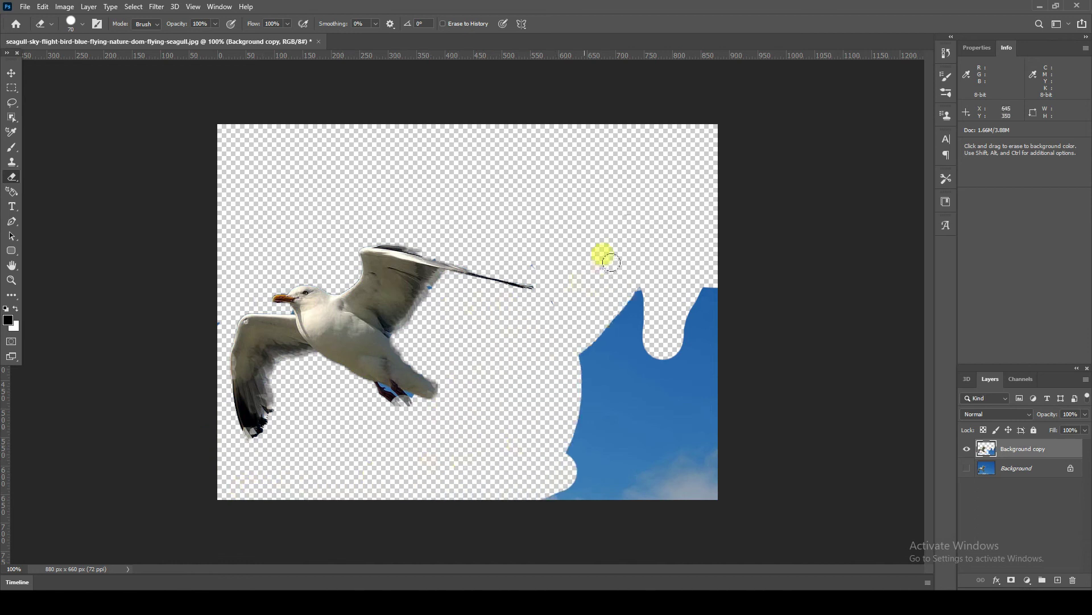
mouse_move(551, 230)
mouse_down()
mouse_move(524, 237)
mouse_move(521, 422)
mouse_move(595, 290)
mouse_move(695, 304)
mouse_move(661, 310)
mouse_move(554, 486)
mouse_move(643, 351)
mouse_up()
mouse_move(701, 323)
mouse_down()
mouse_move(708, 504)
mouse_move(589, 504)
mouse_move(666, 370)
mouse_move(673, 507)
mouse_move(662, 427)
mouse_up()
mouse_move(682, 506)
mouse_down()
mouse_move(625, 352)
mouse_move(500, 420)
mouse_move(426, 390)
mouse_move(512, 435)
mouse_up()
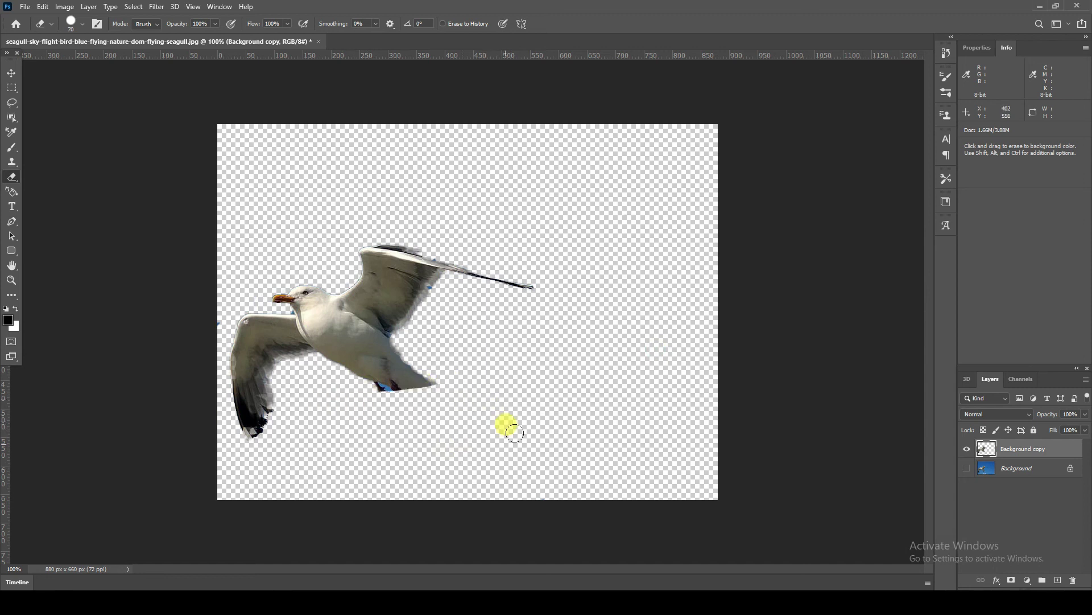
key(ctrl+z)
click(468, 412)
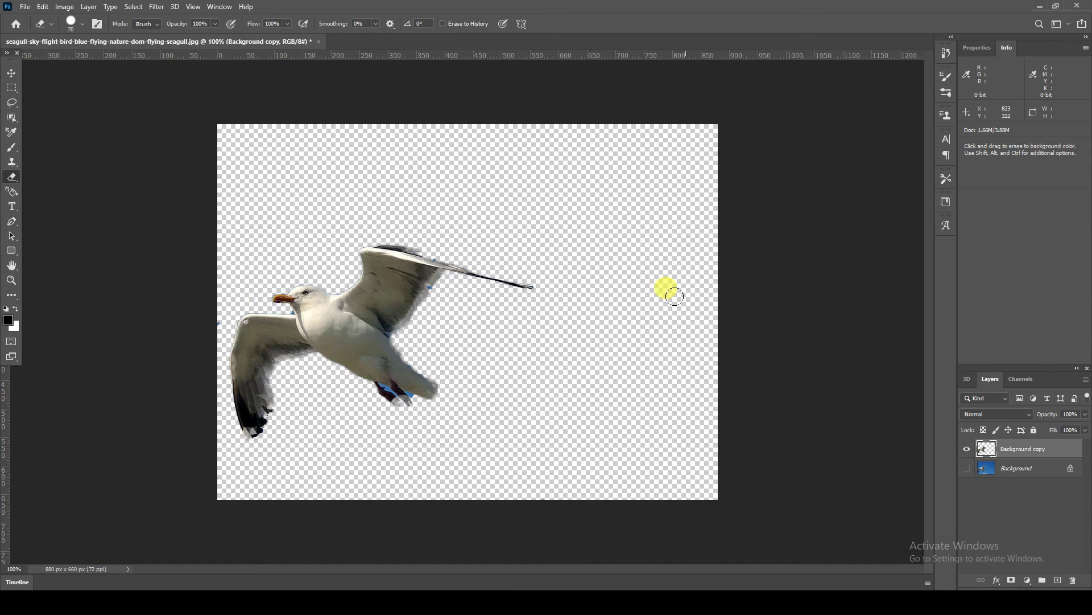
Step: Switch to the Magic Eraser tool
click(17, 75)
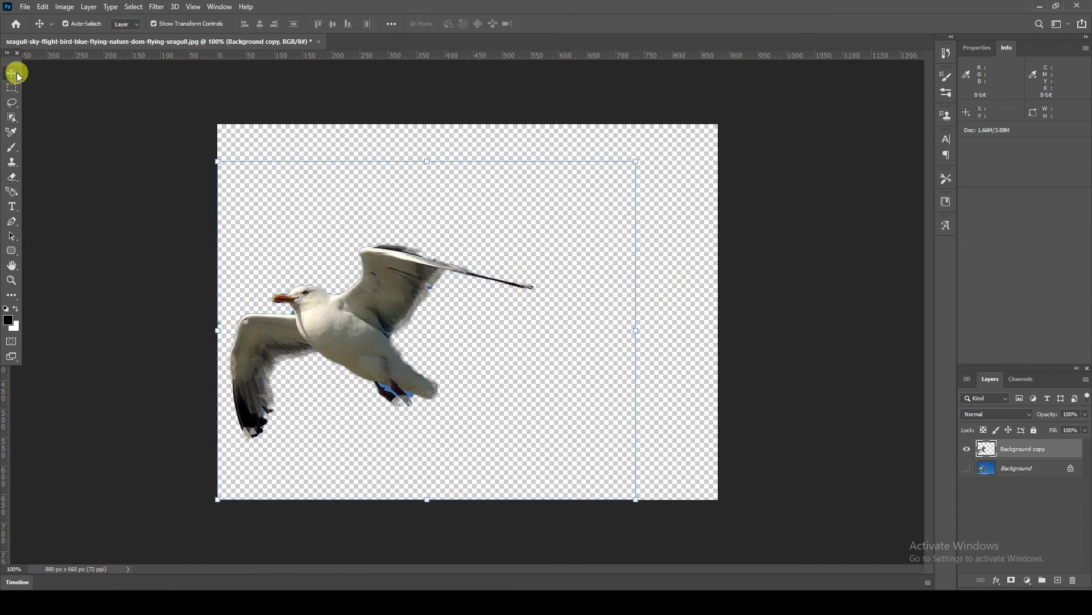
click(14, 176)
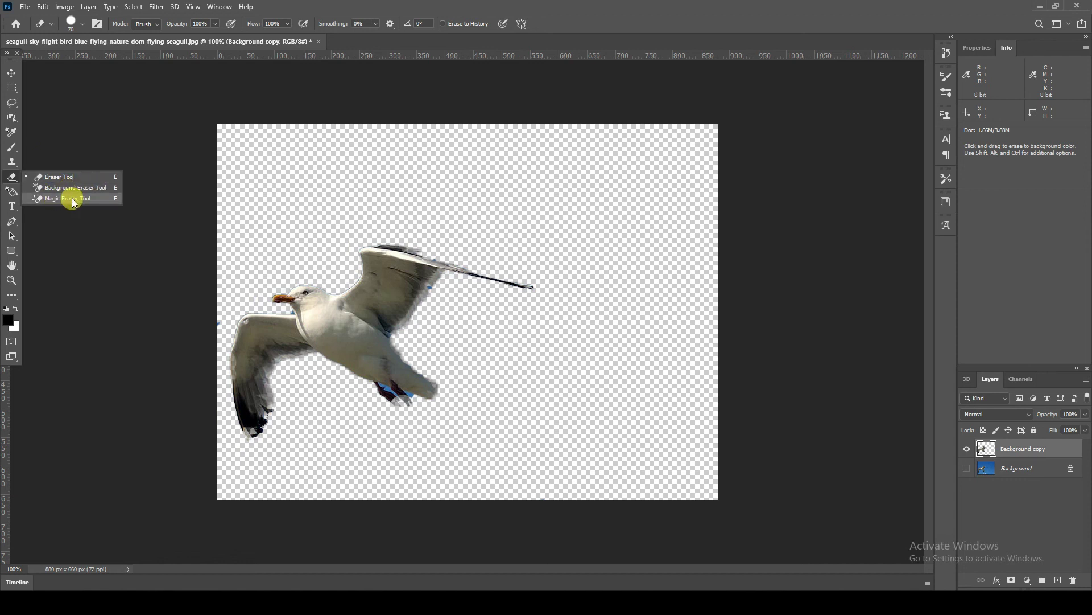
click(12, 118)
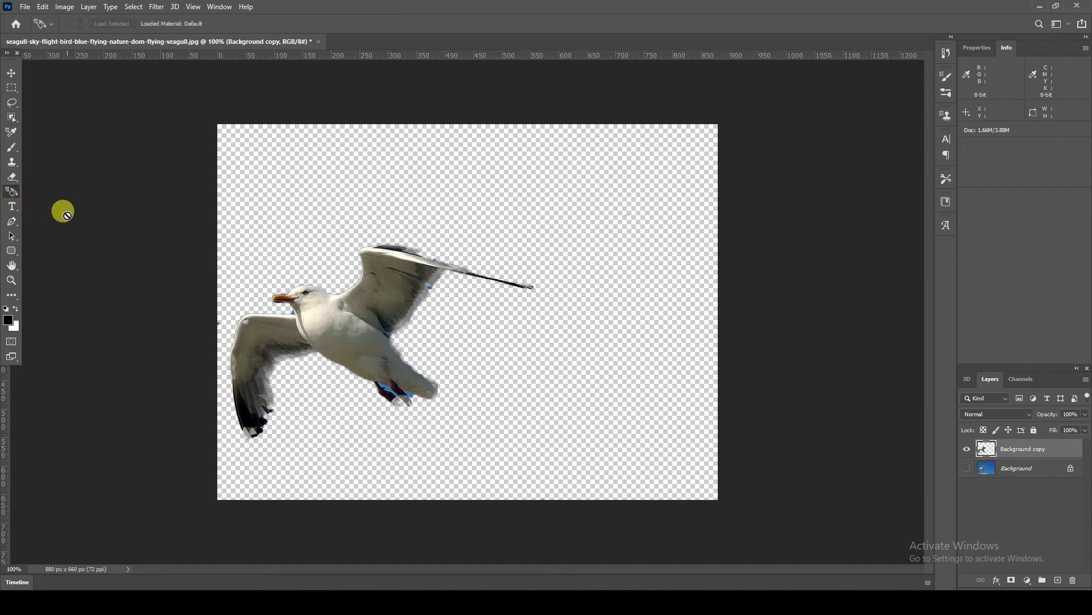
click(16, 180)
drag(19, 185, 78, 195)
click(78, 195)
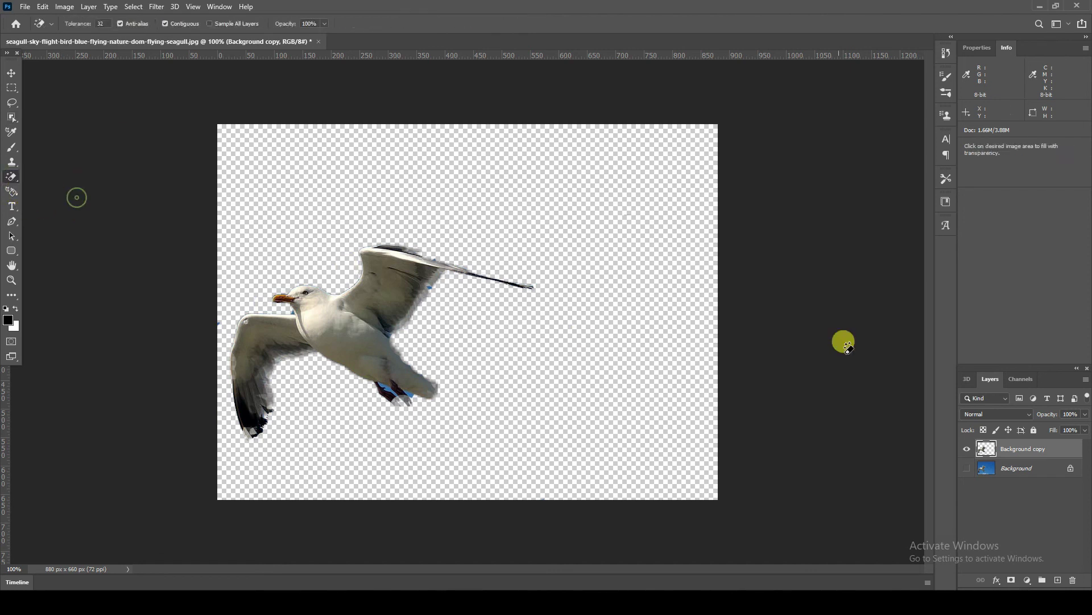
Step: Replace the erased Background copy with a fresh duplicate of the Background layer and hide the original
drag(1045, 450, 1073, 579)
drag(1029, 449, 1058, 579)
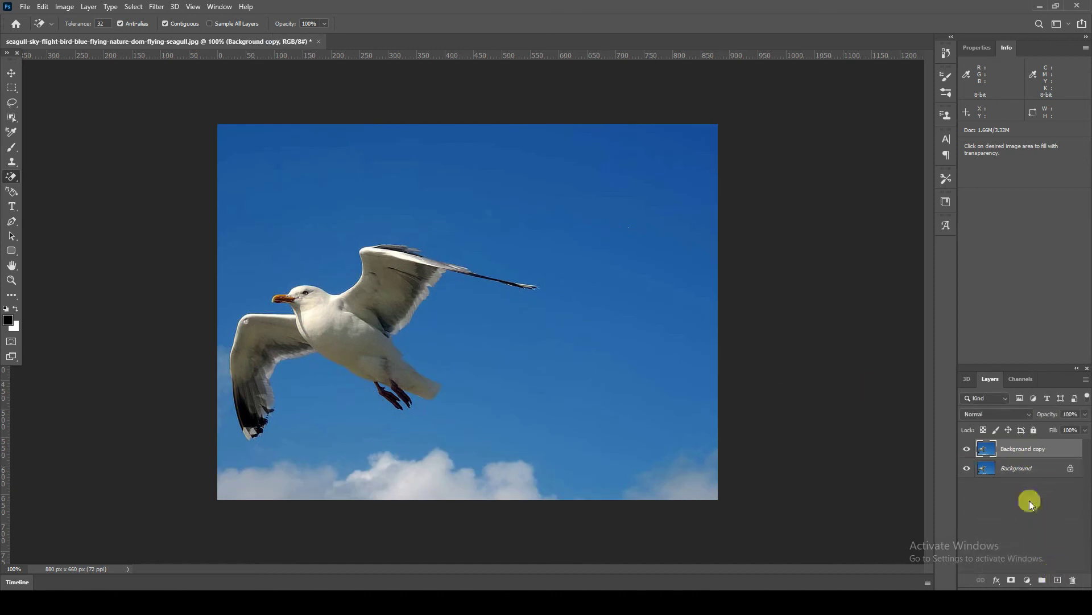
click(966, 468)
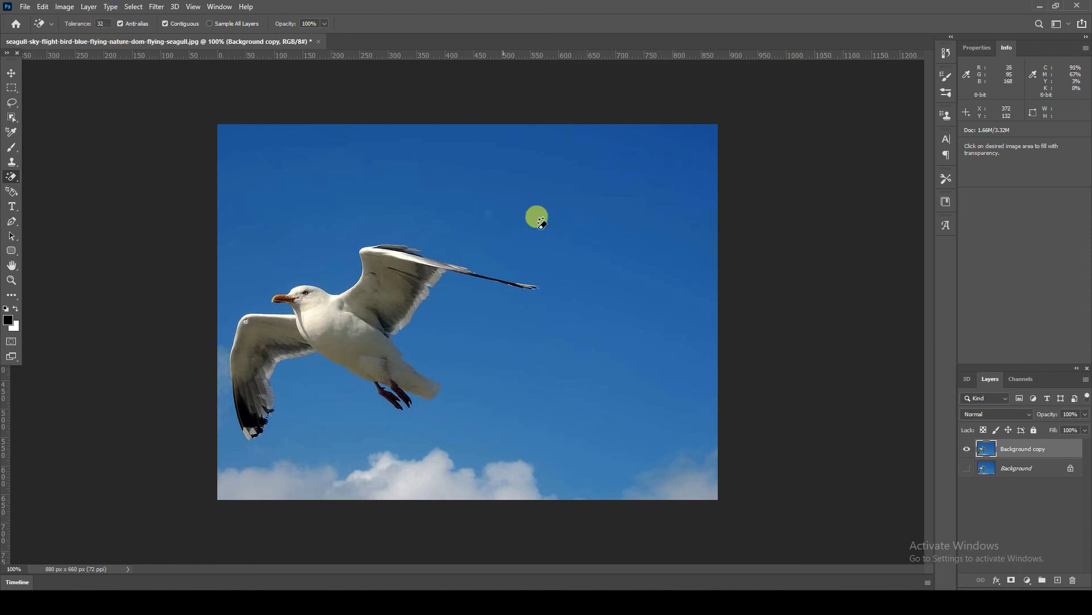
Step: Try the Magic Eraser at tolerance 32 on the sky above the raised wing, undo it and keep the Magic Eraser active
click(523, 191)
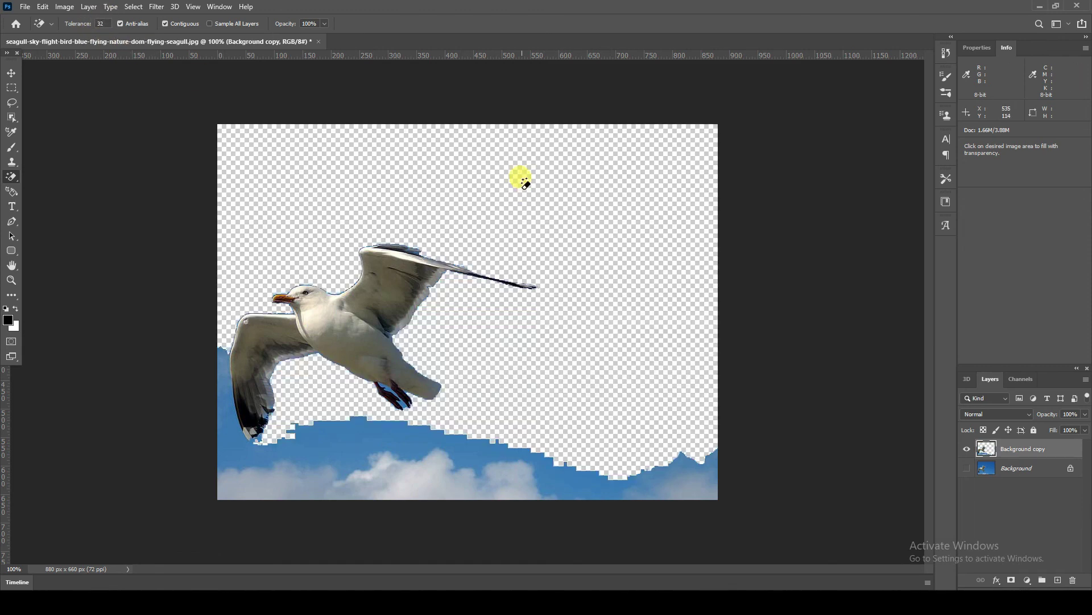
key(ctrl+z)
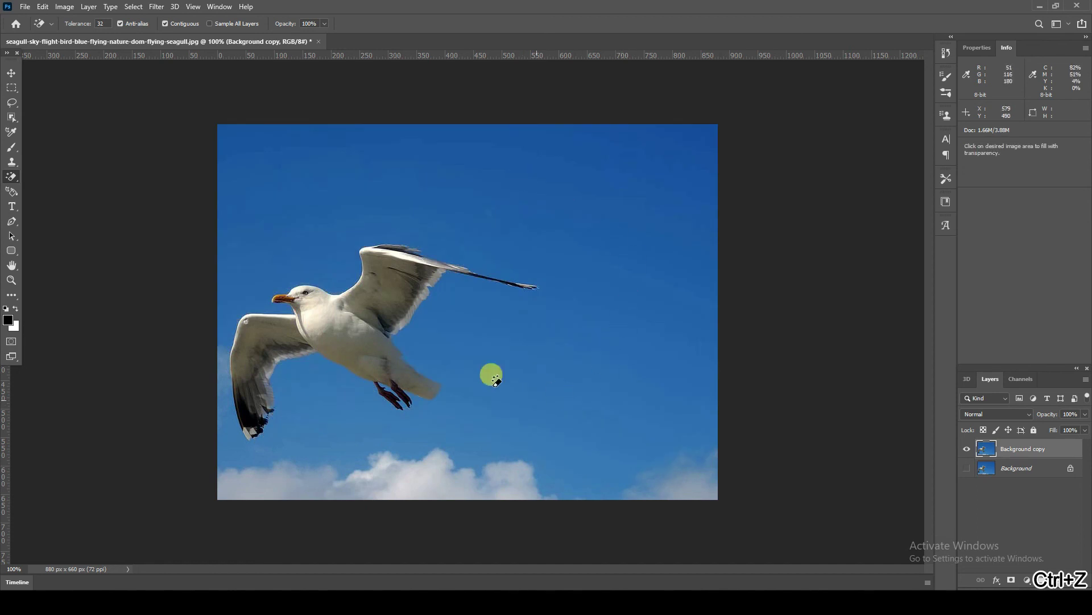
click(12, 118)
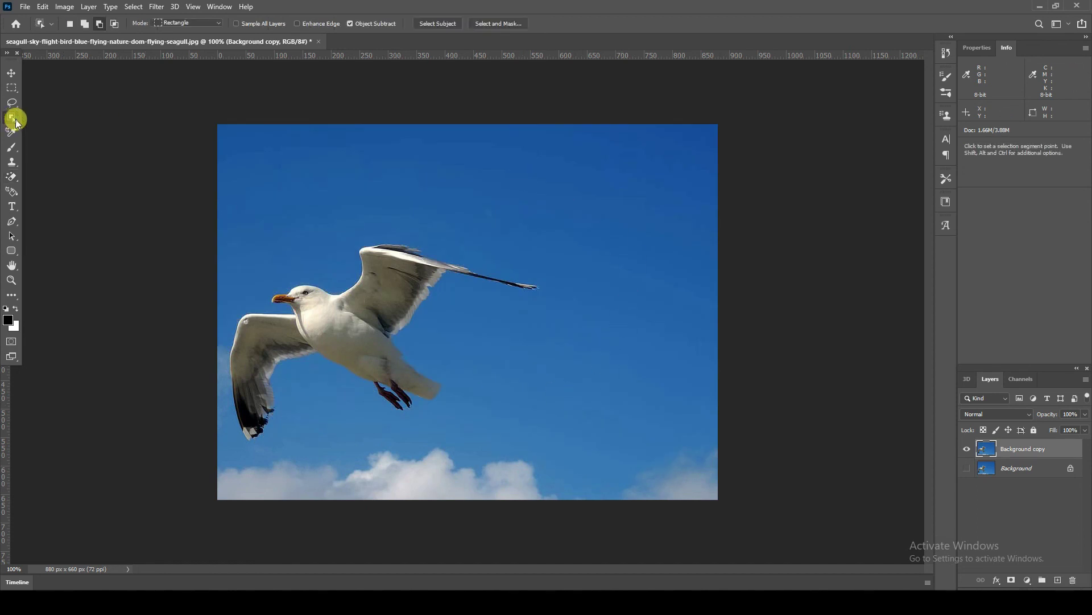
drag(12, 176, 70, 196)
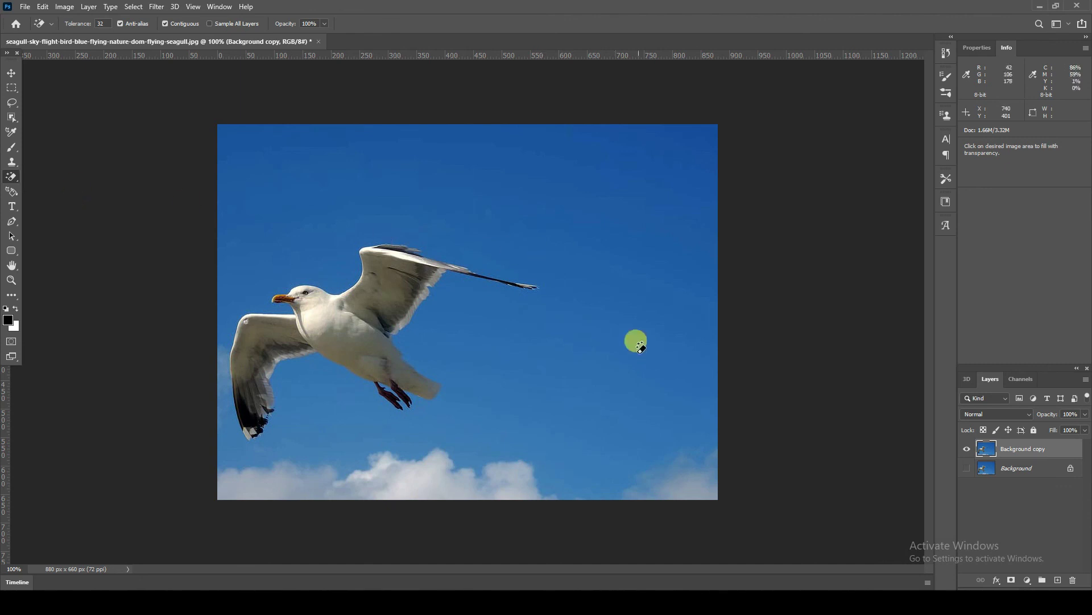
Step: Magic-erase the upper sky at tolerance 10, and the sky below the raised wing, beside the head and in the upper-right corner at tolerance 32
text(10)
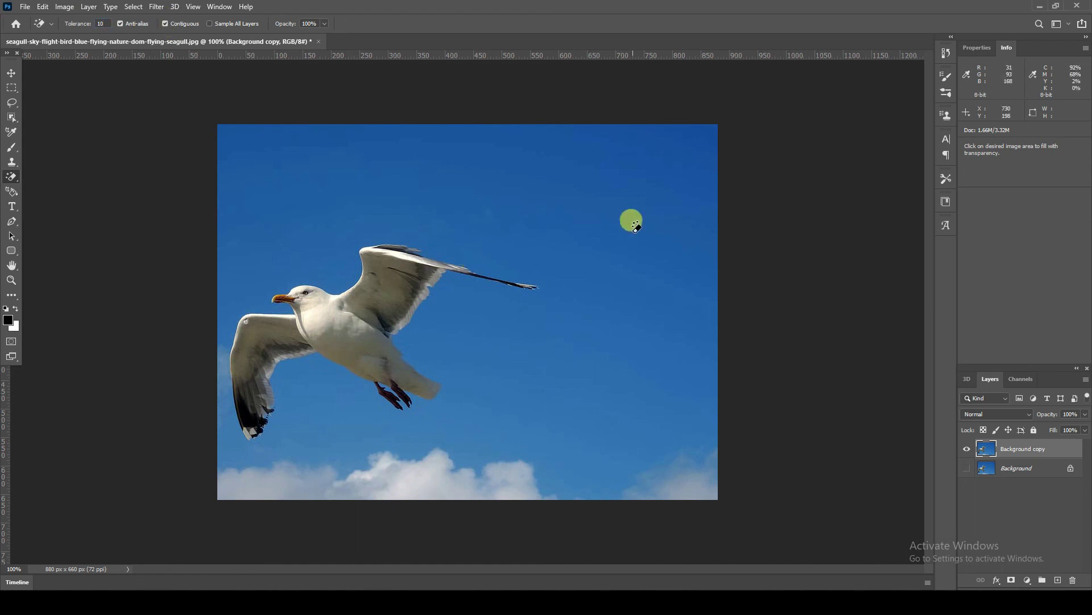
click(634, 221)
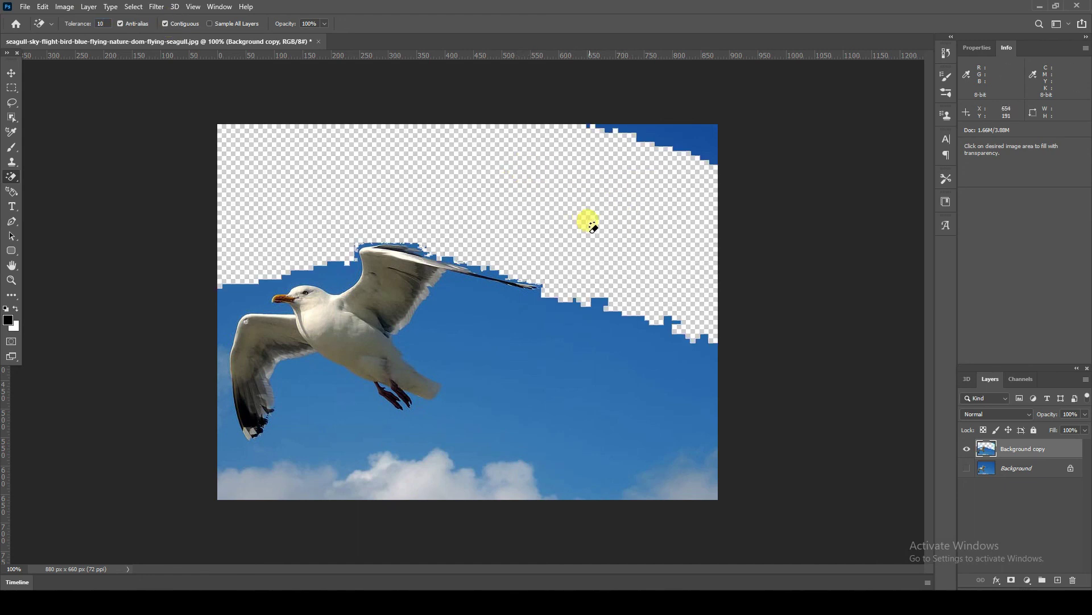
click(102, 23)
text(32)
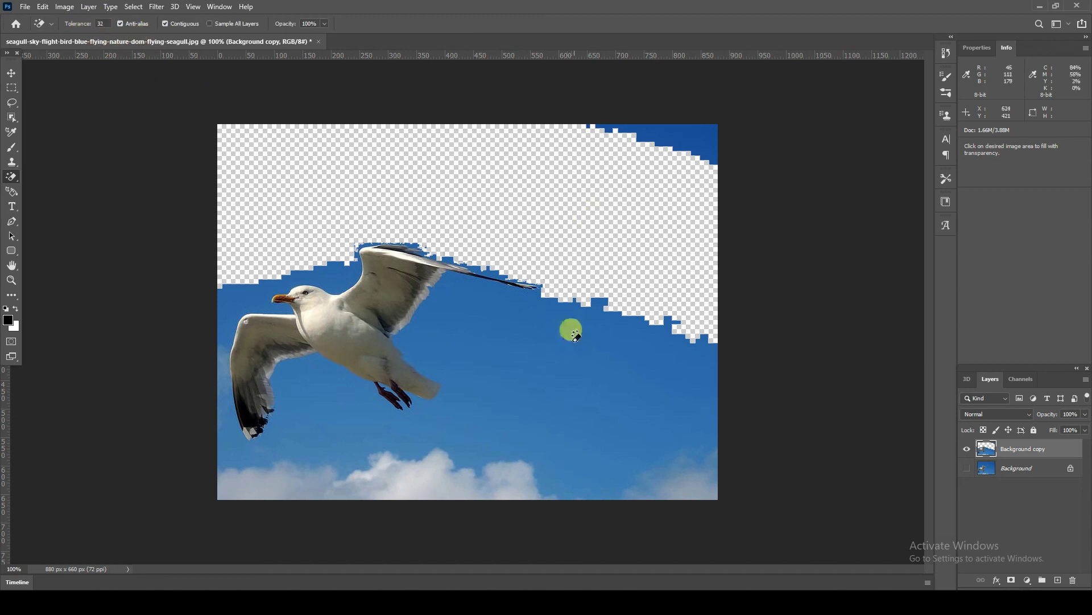
click(570, 333)
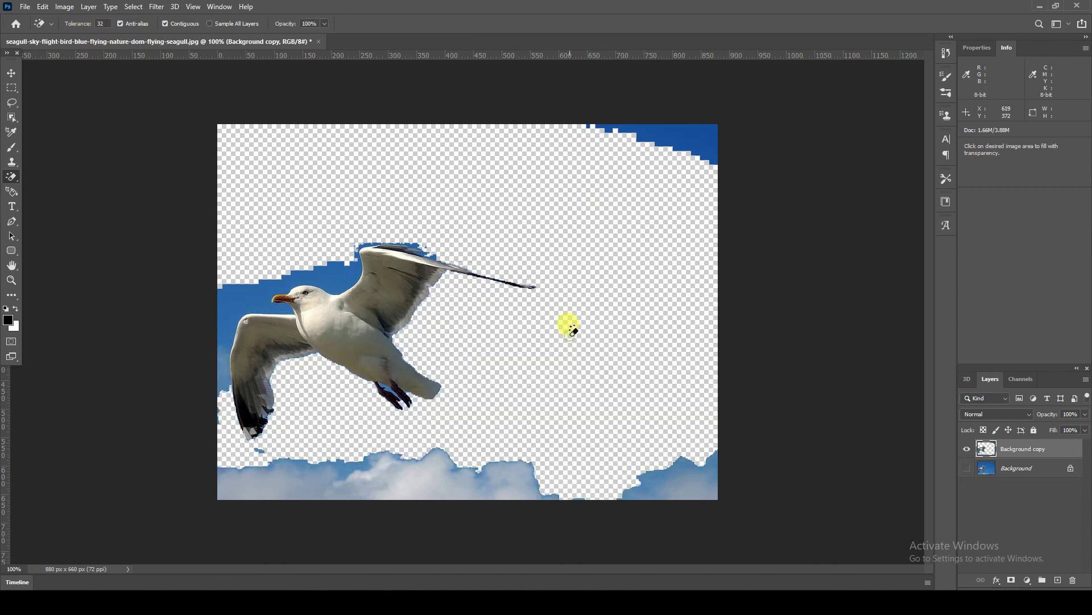
click(228, 298)
click(701, 131)
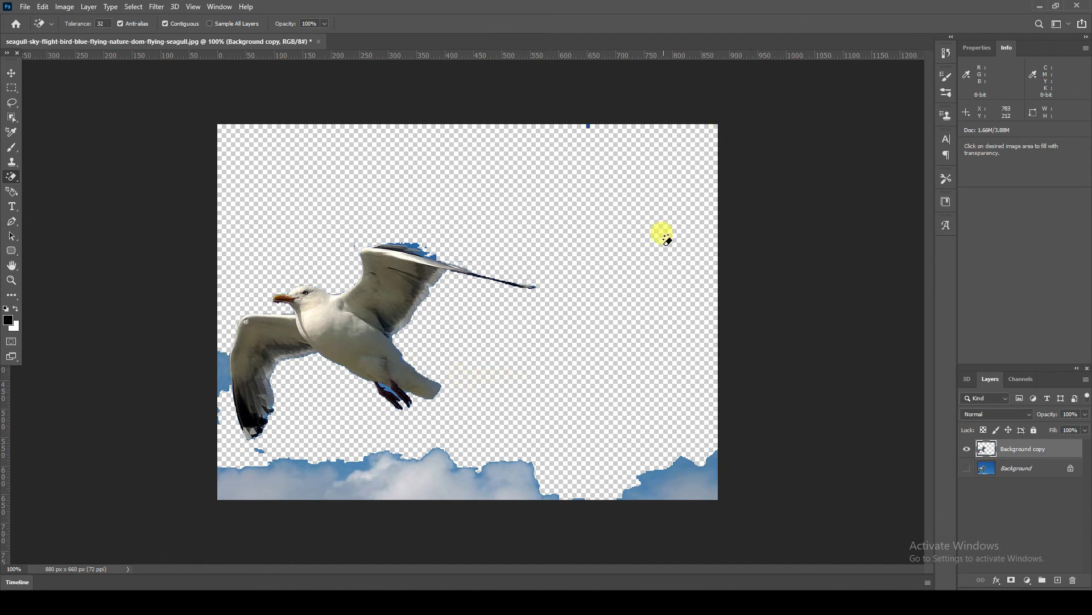
Step: Undo all four Magic Eraser erasures to restore the full sky
key(ctrl+z)
key(ctrl+z)
key(ctrl+z)
key(ctrl+z)
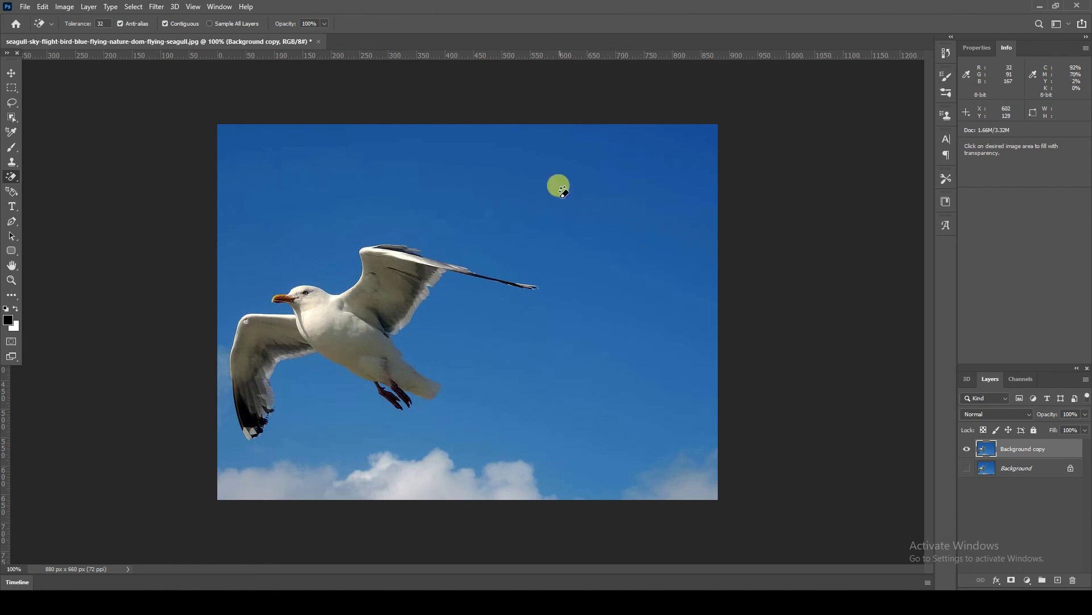
Step: Try the Magic Eraser at tolerance 50 on the sky beyond the raised wing tip and undo the erasure
click(101, 23)
text(50)
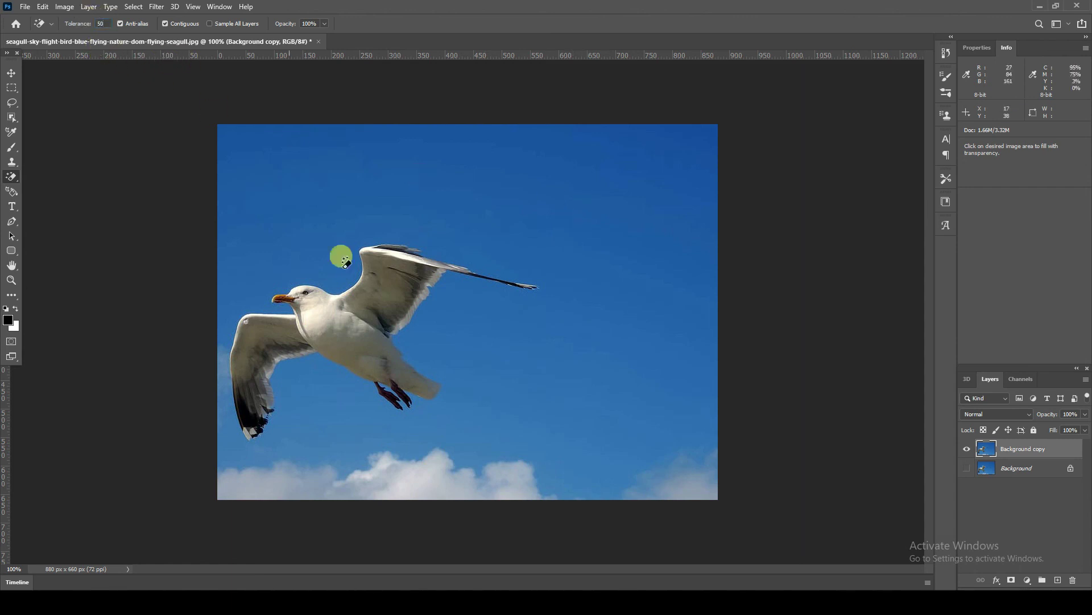
click(624, 262)
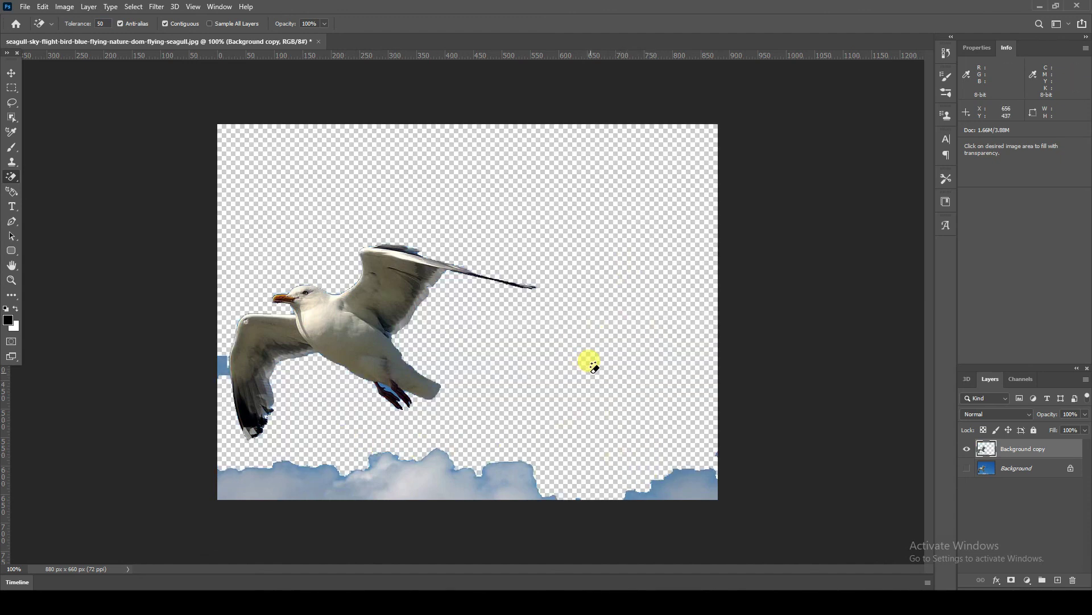
key(ctrl+z)
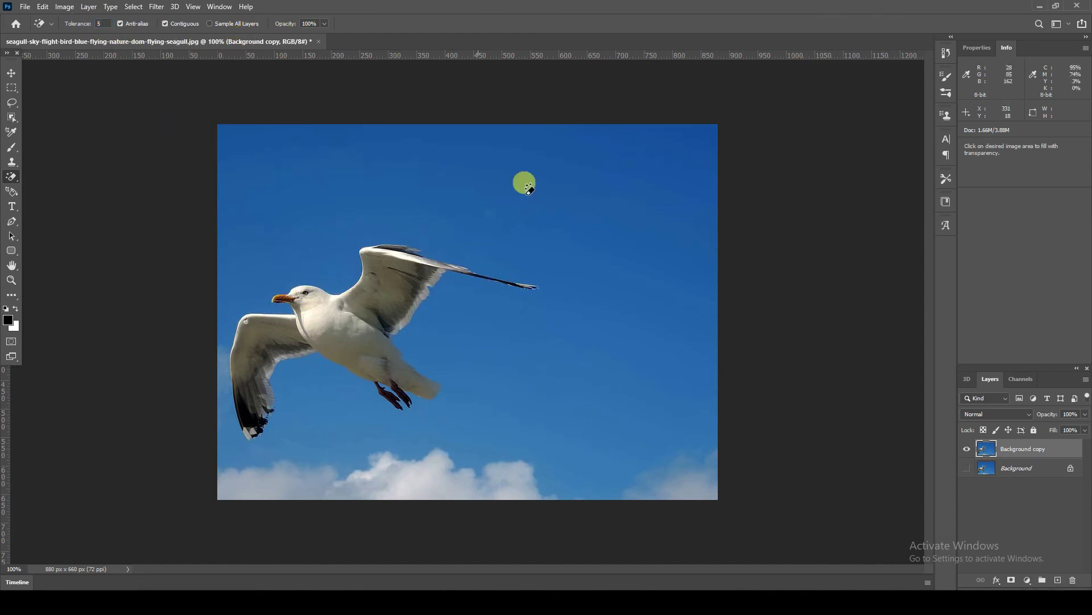
Step: With tolerance 5, magic-erase successive bands of sky from the upper-right area down to just above the clouds
click(593, 218)
click(643, 165)
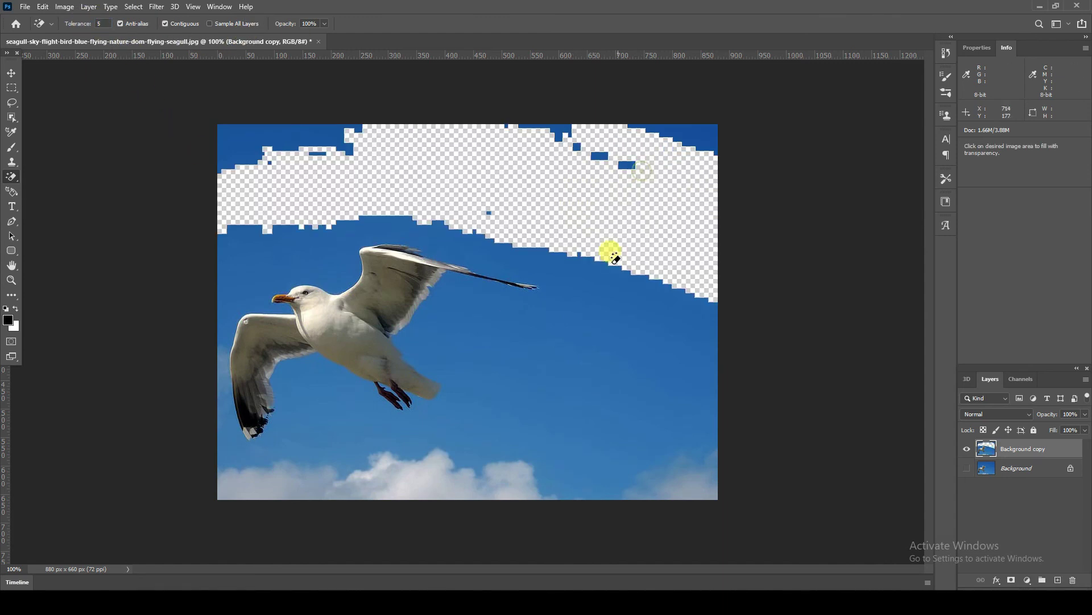
click(607, 304)
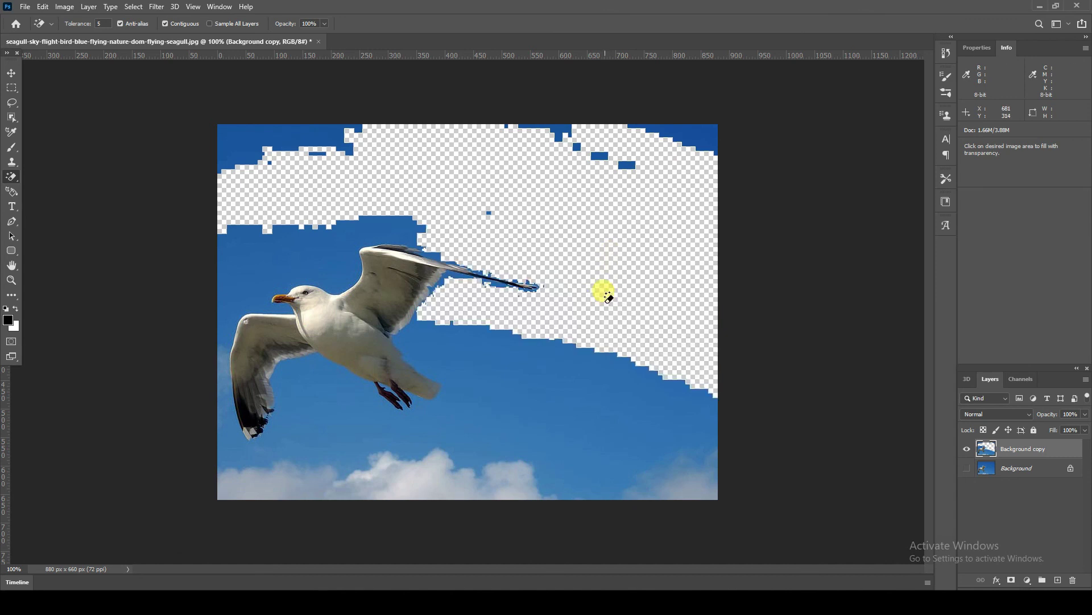
click(608, 409)
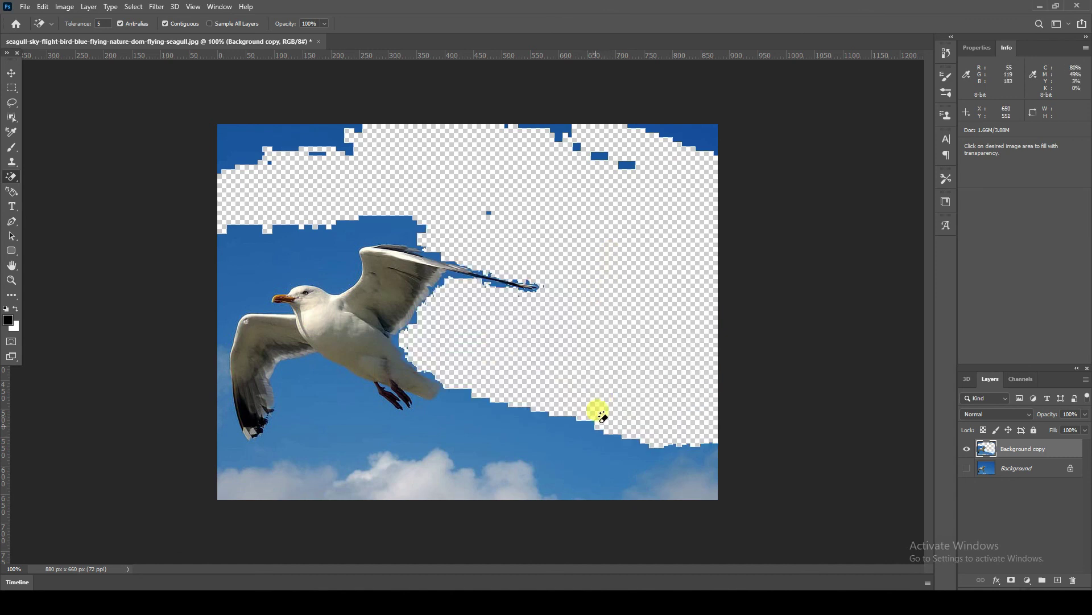
Step: Undo all the tolerance 5 erasures to bring back the complete sky
key(ctrl+z)
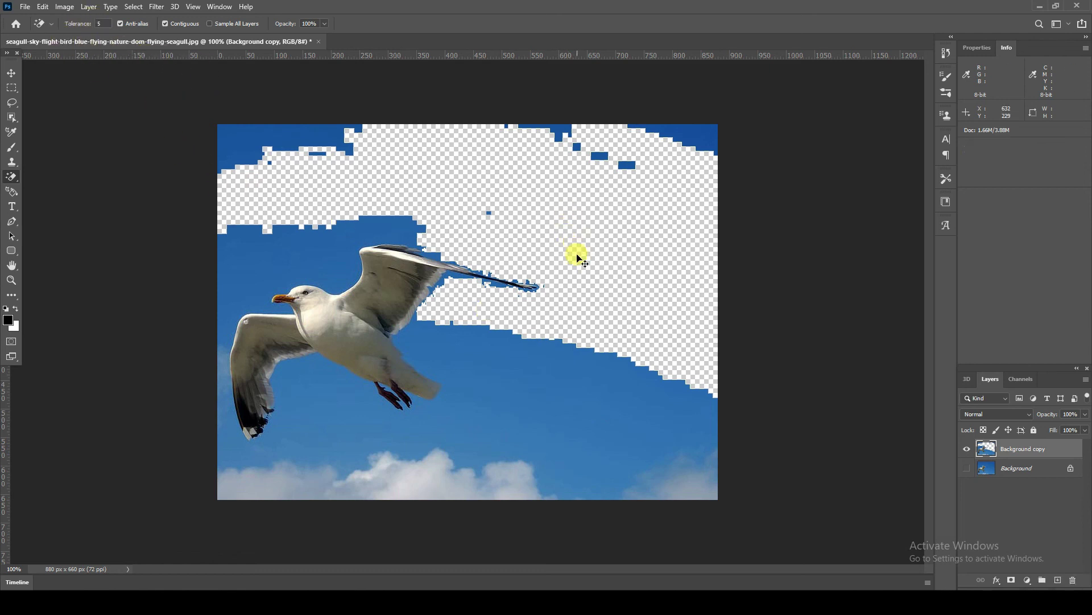
key(ctrl+z)
key(ctrl+z)
key(ctrl+z)
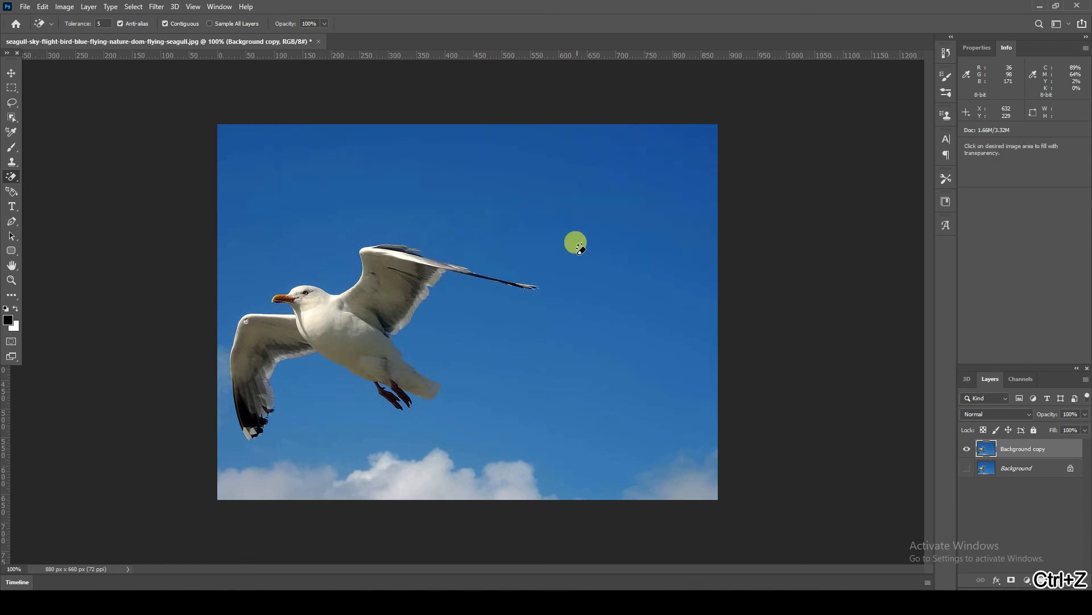